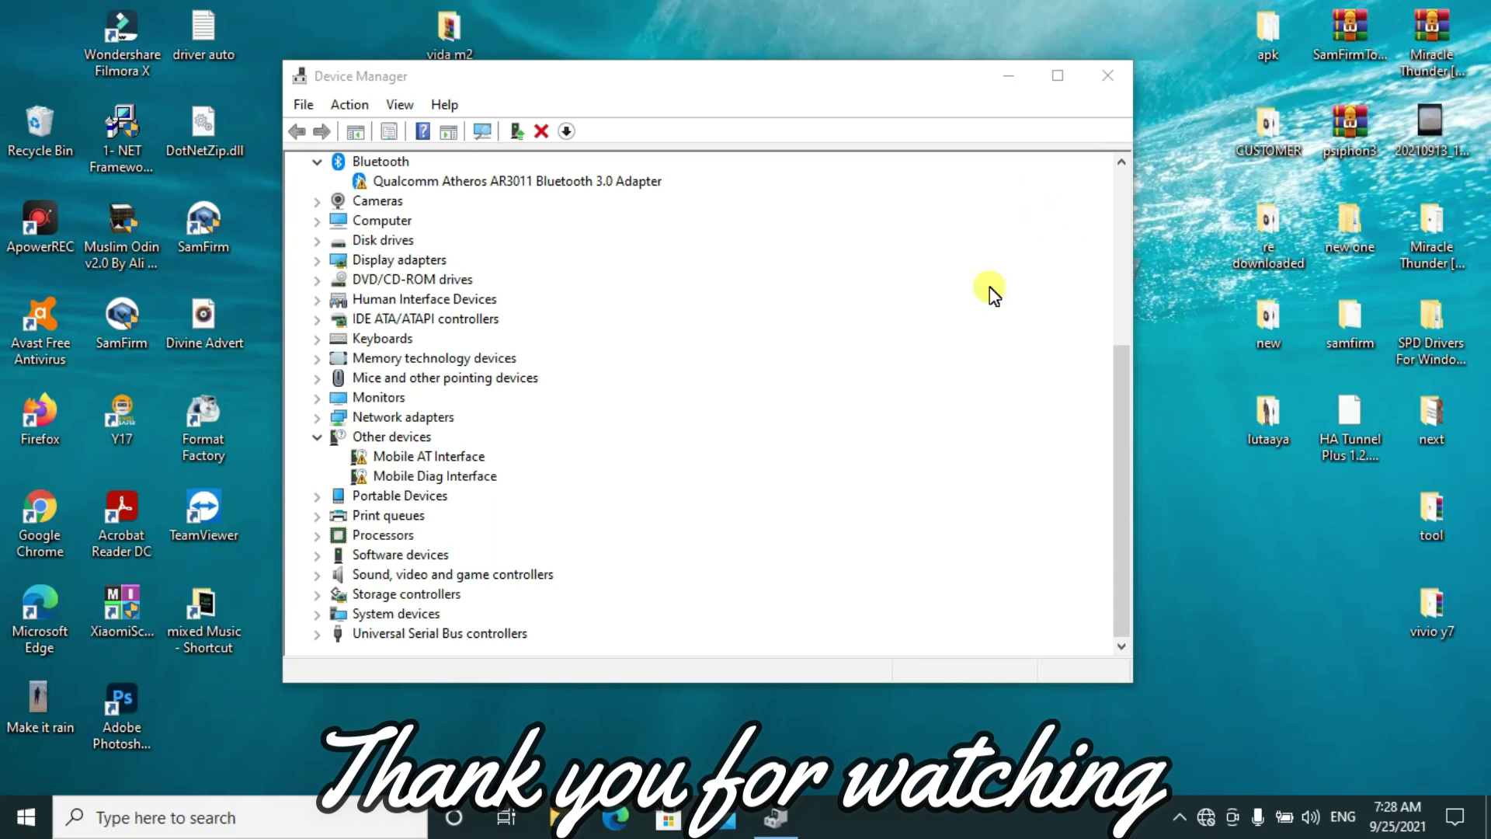
# Open the vida m2 unlock pack folder and cancel the accidental rename of the generic driver folder
pyautogui.doubleClick(450, 35)
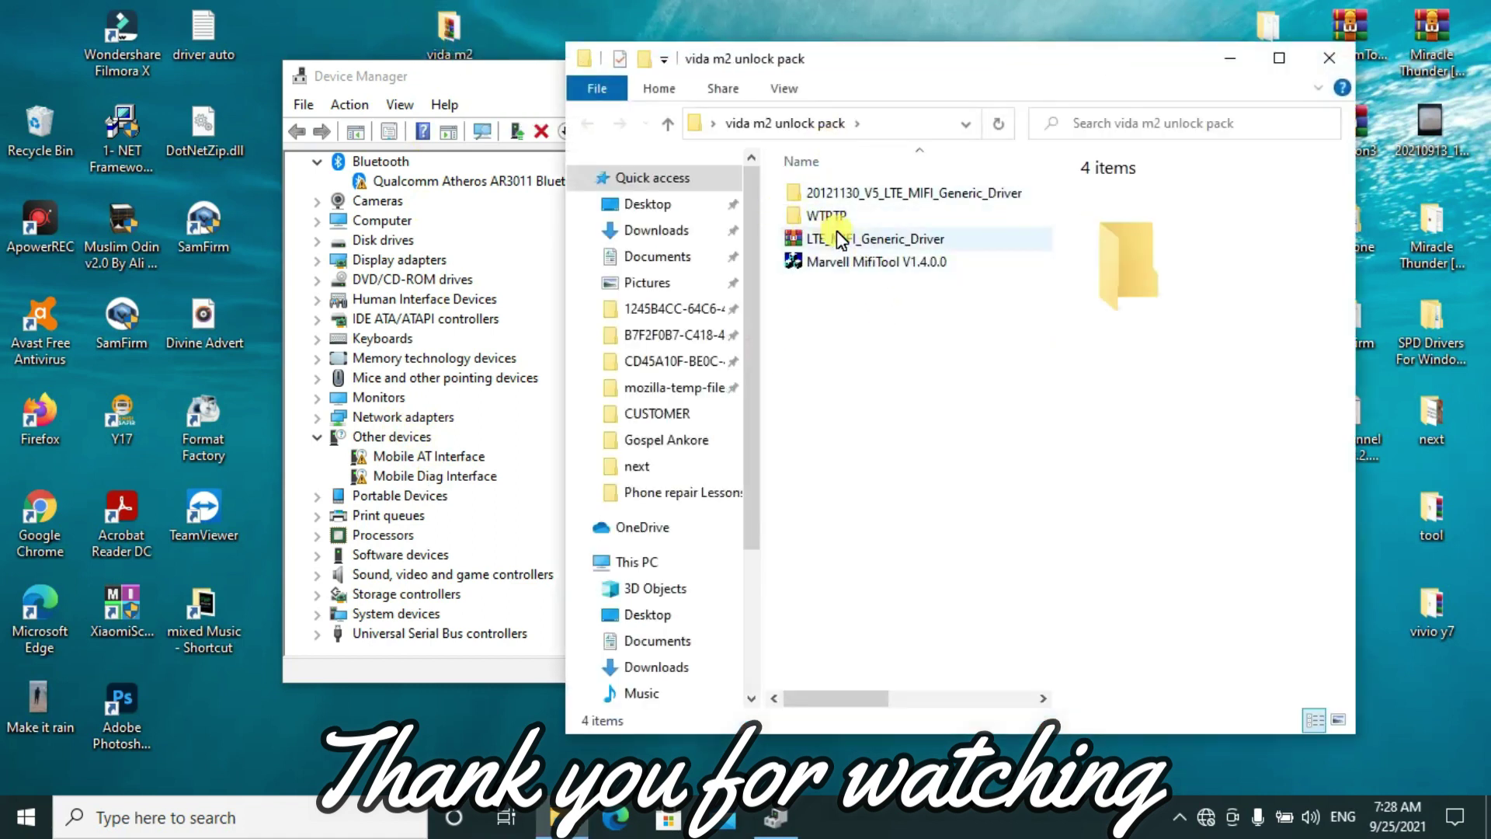
pyautogui.click(874, 197)
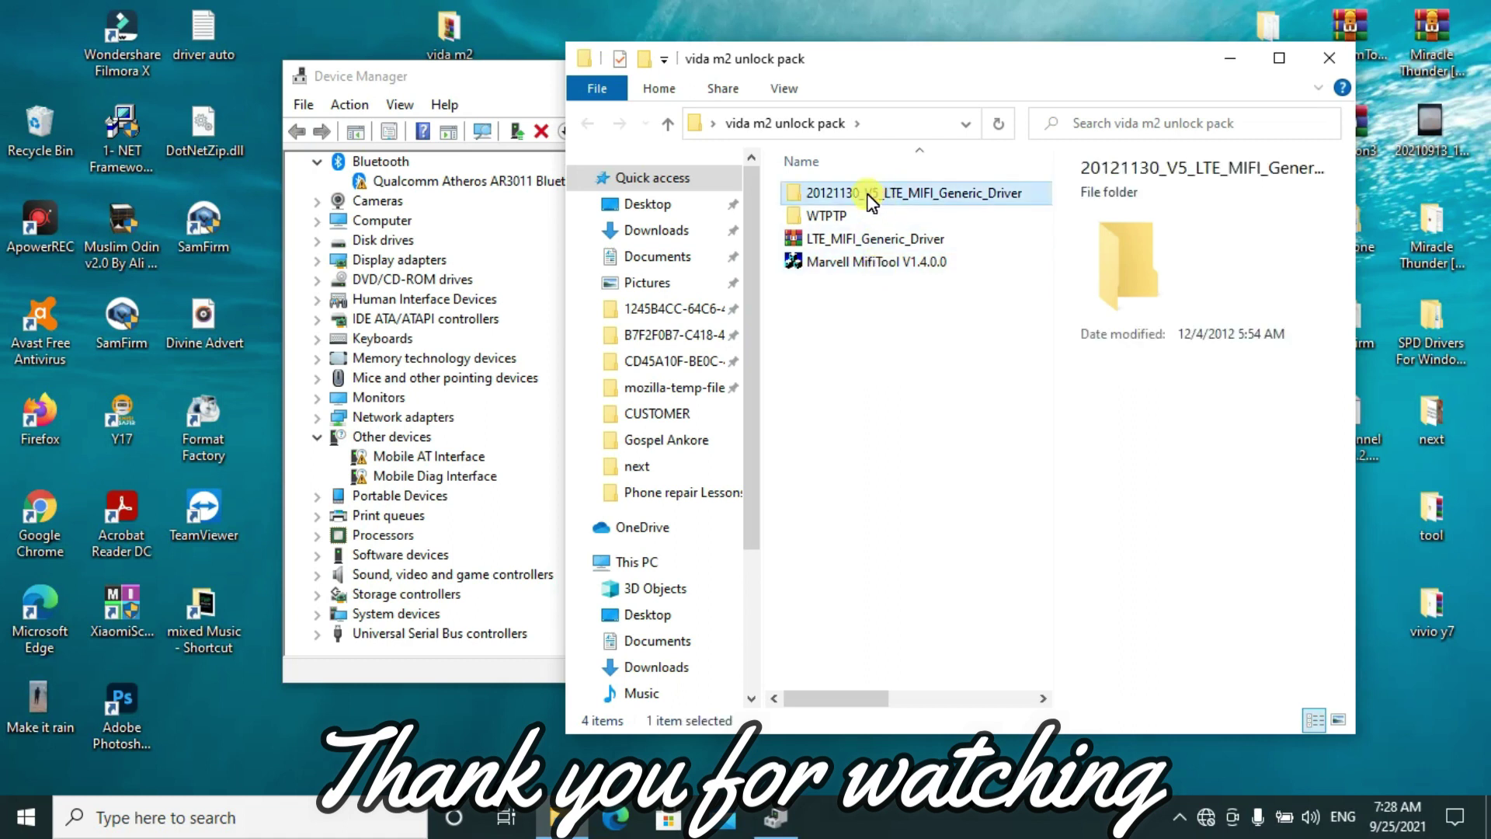
pyautogui.click(868, 204)
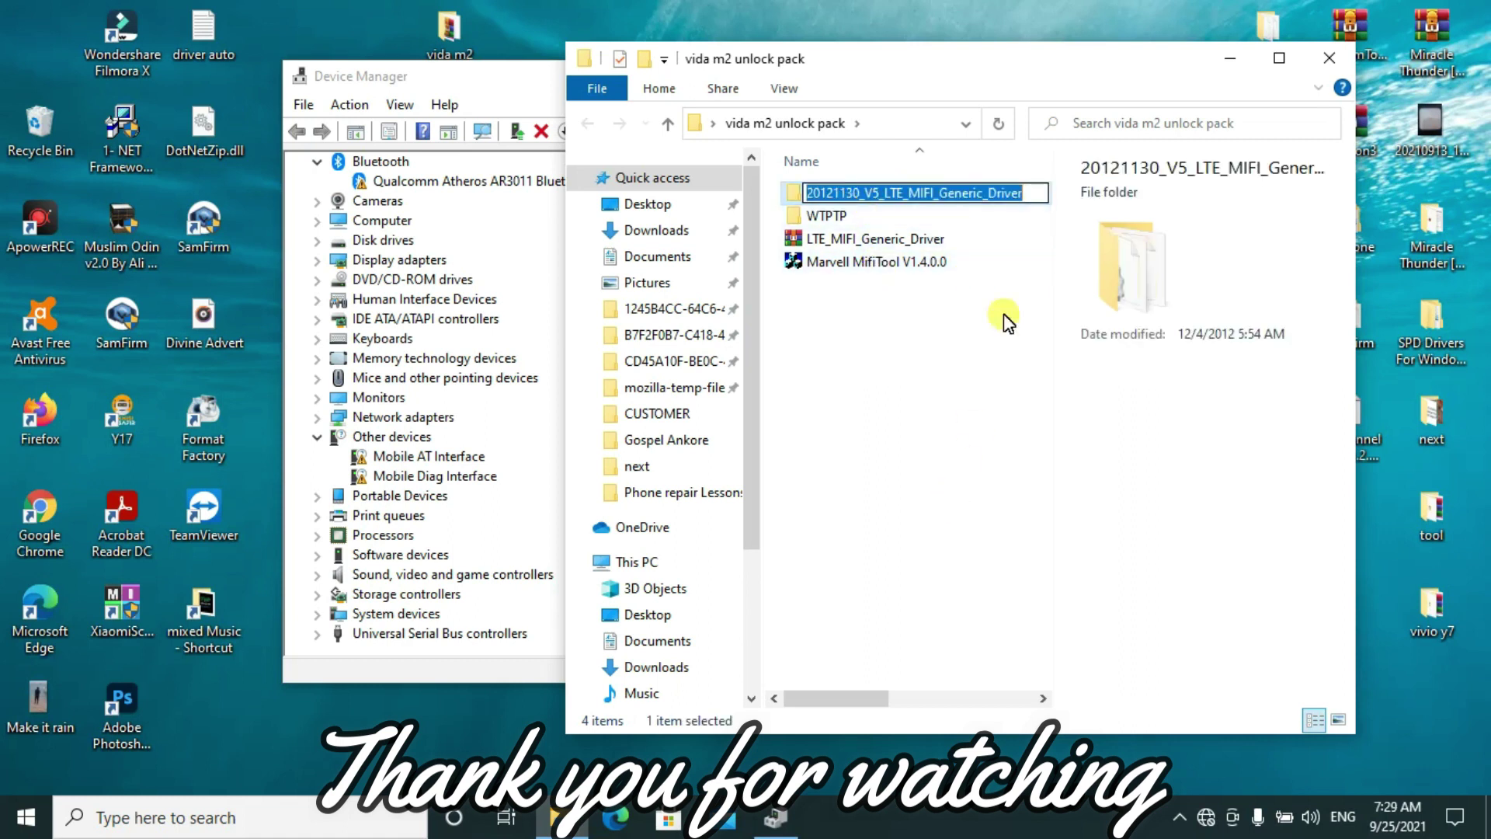
pyautogui.click(1018, 75)
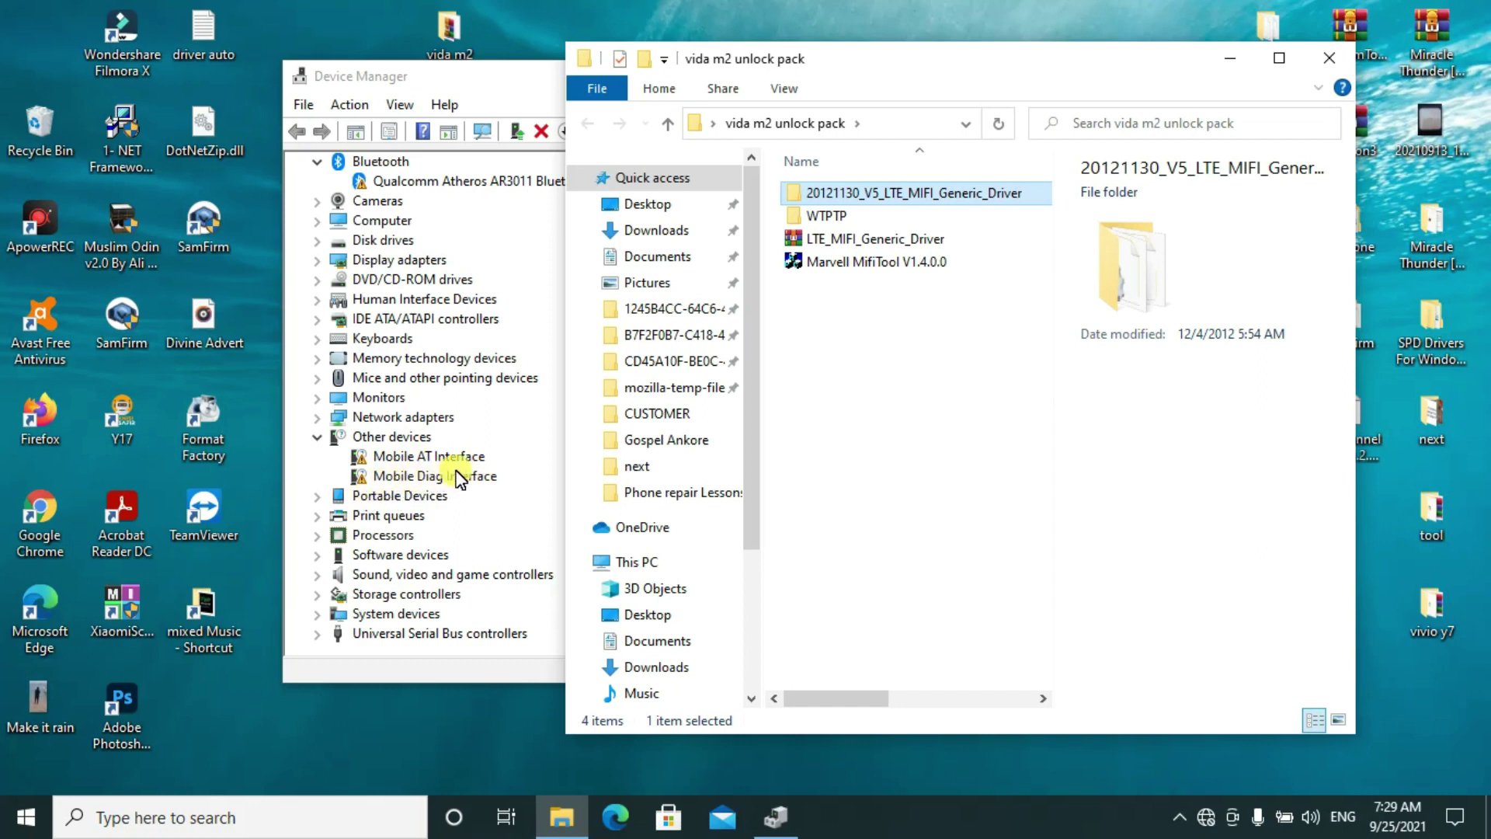
# Start a manual driver update for Mobile AT Interface and browse for a driver folder
pyautogui.rightClick(398, 454)
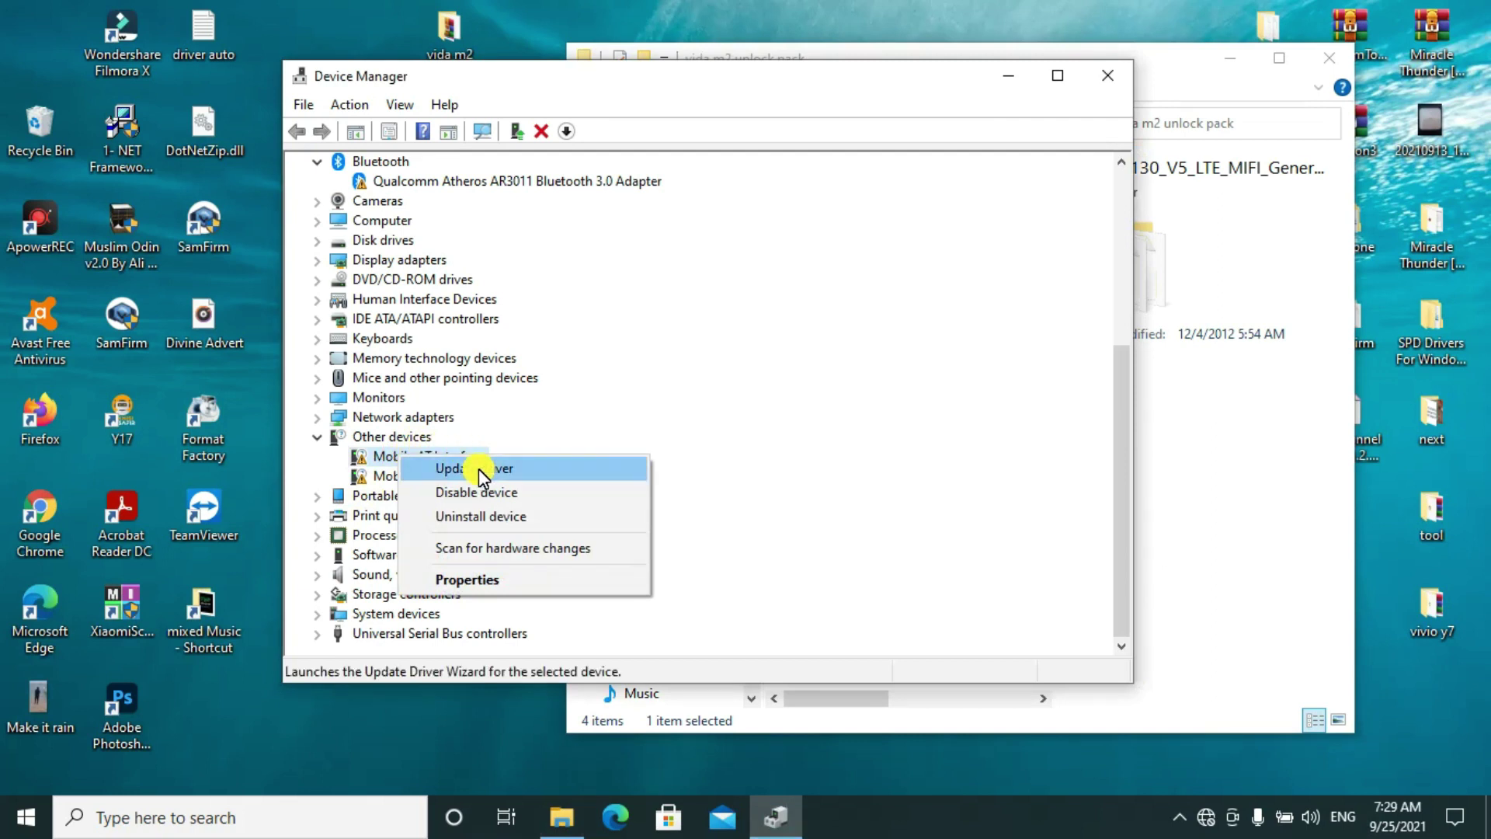
pyautogui.click(479, 469)
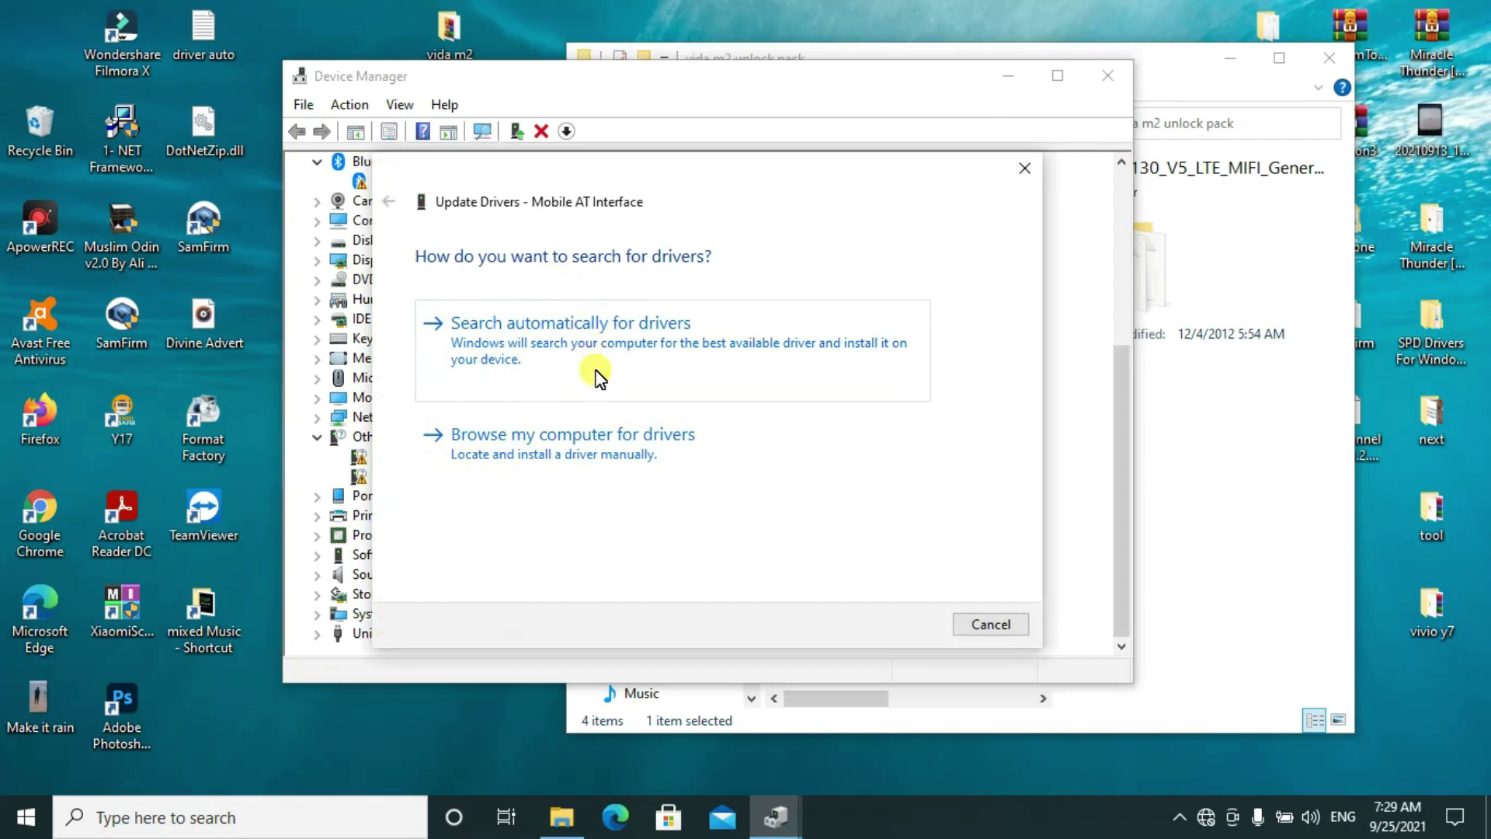
pyautogui.click(535, 460)
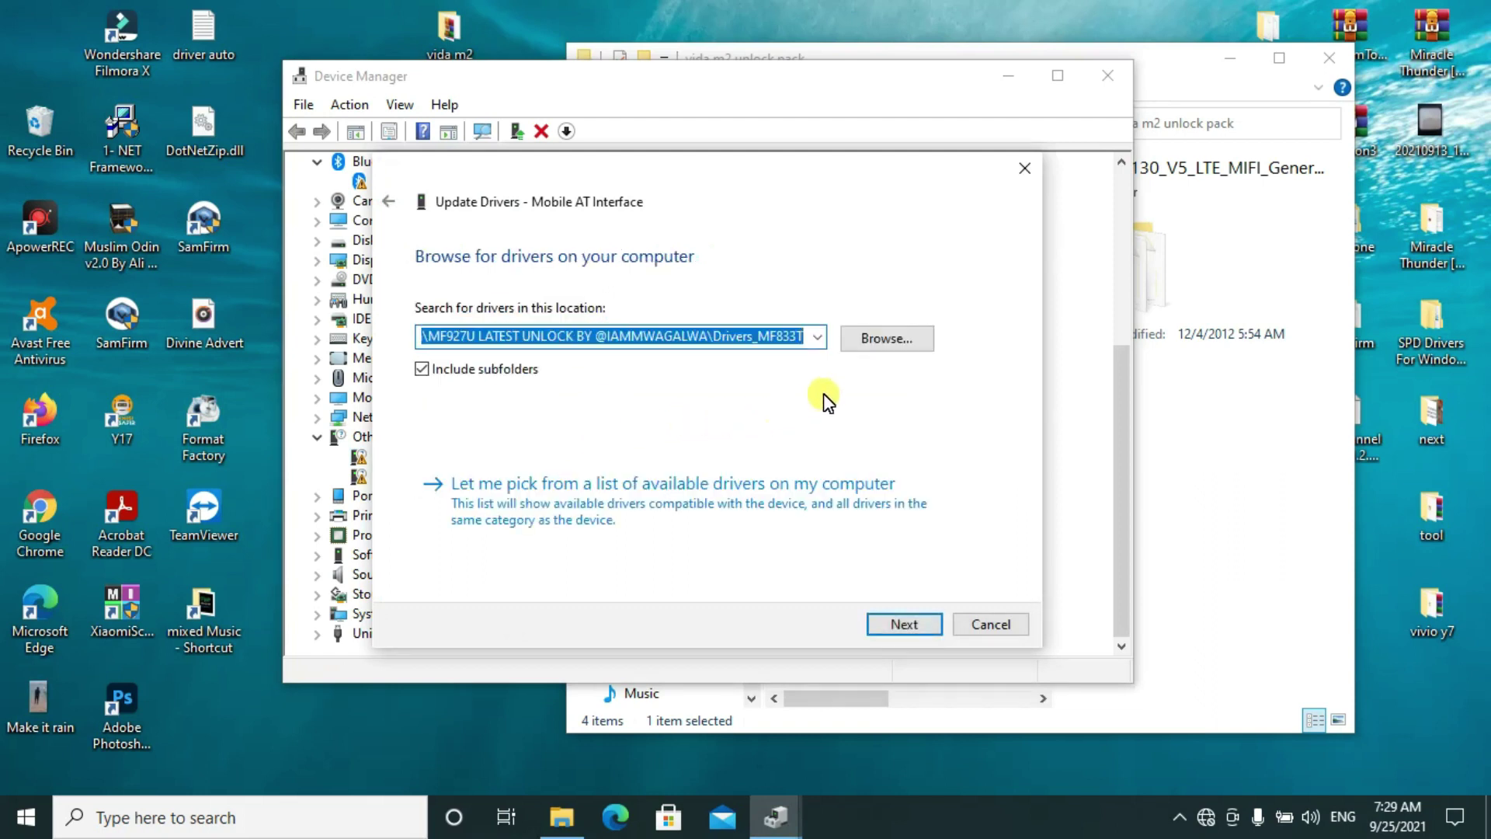
pyautogui.click(887, 340)
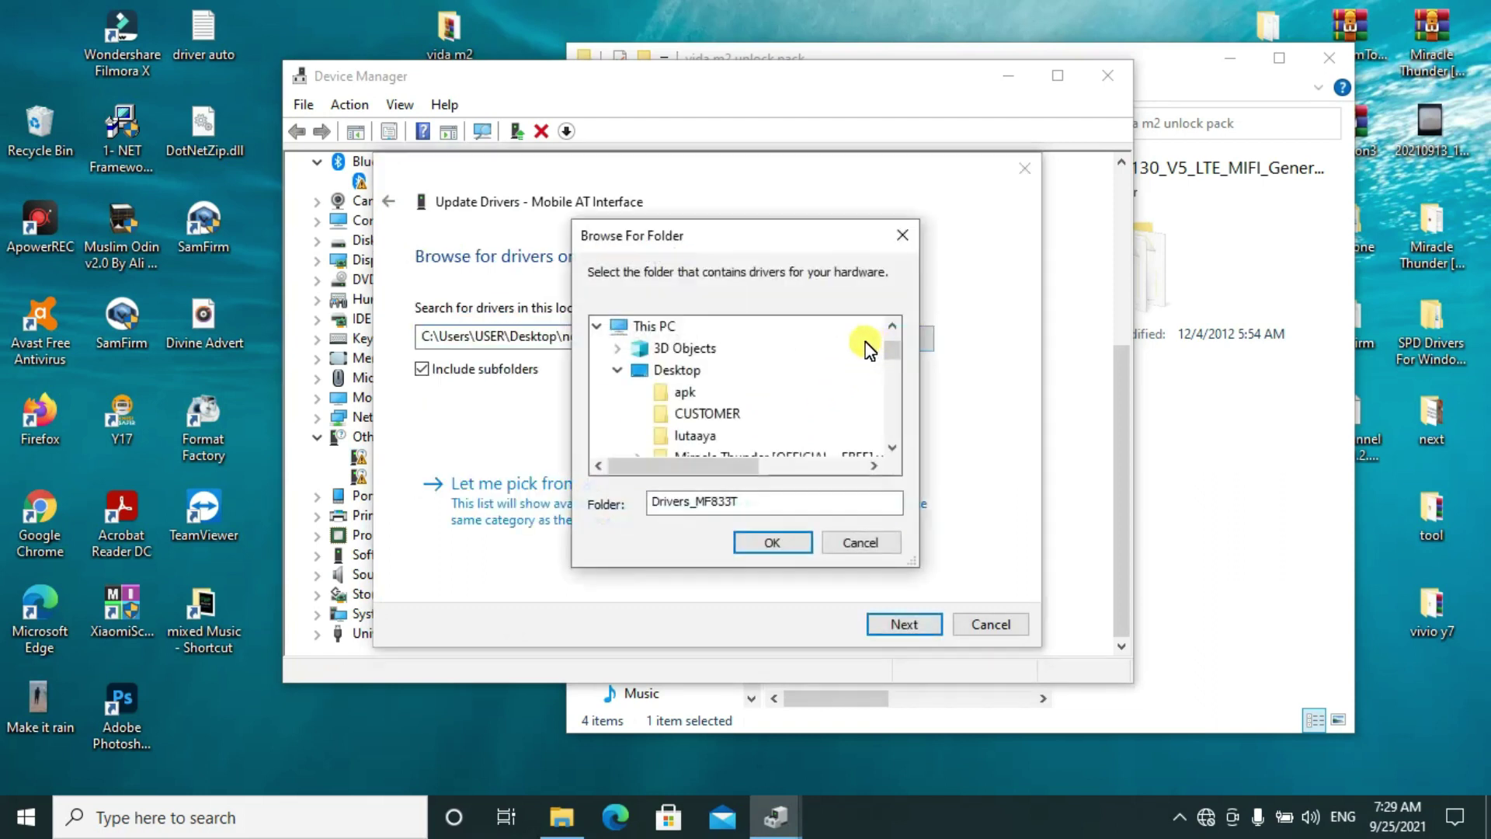
pyautogui.scroll(-3, 745, 365)
pyautogui.scroll(1, 732, 362)
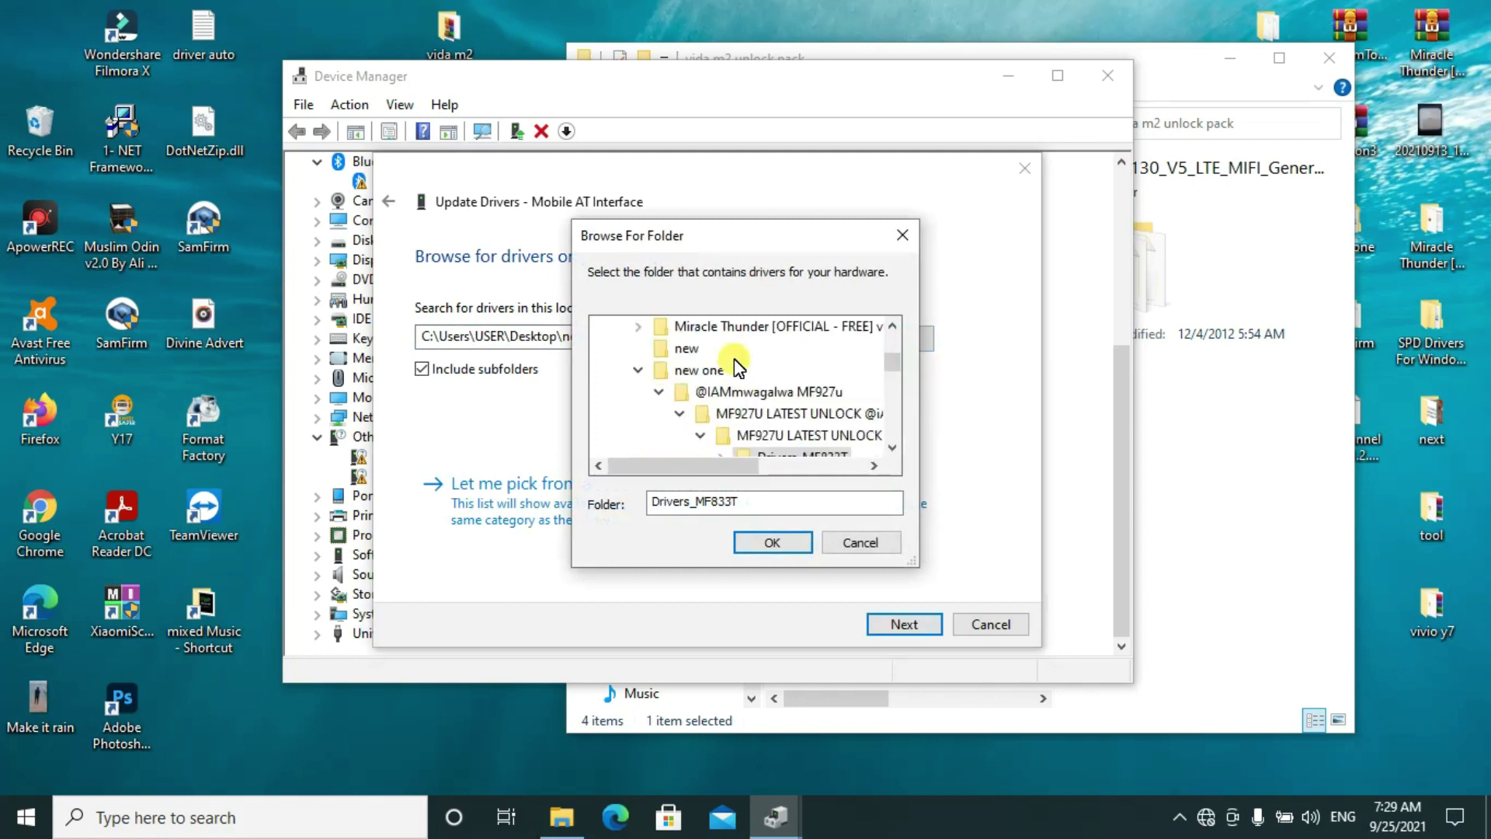
pyautogui.scroll(-2, 775, 392)
pyautogui.scroll(1, 784, 400)
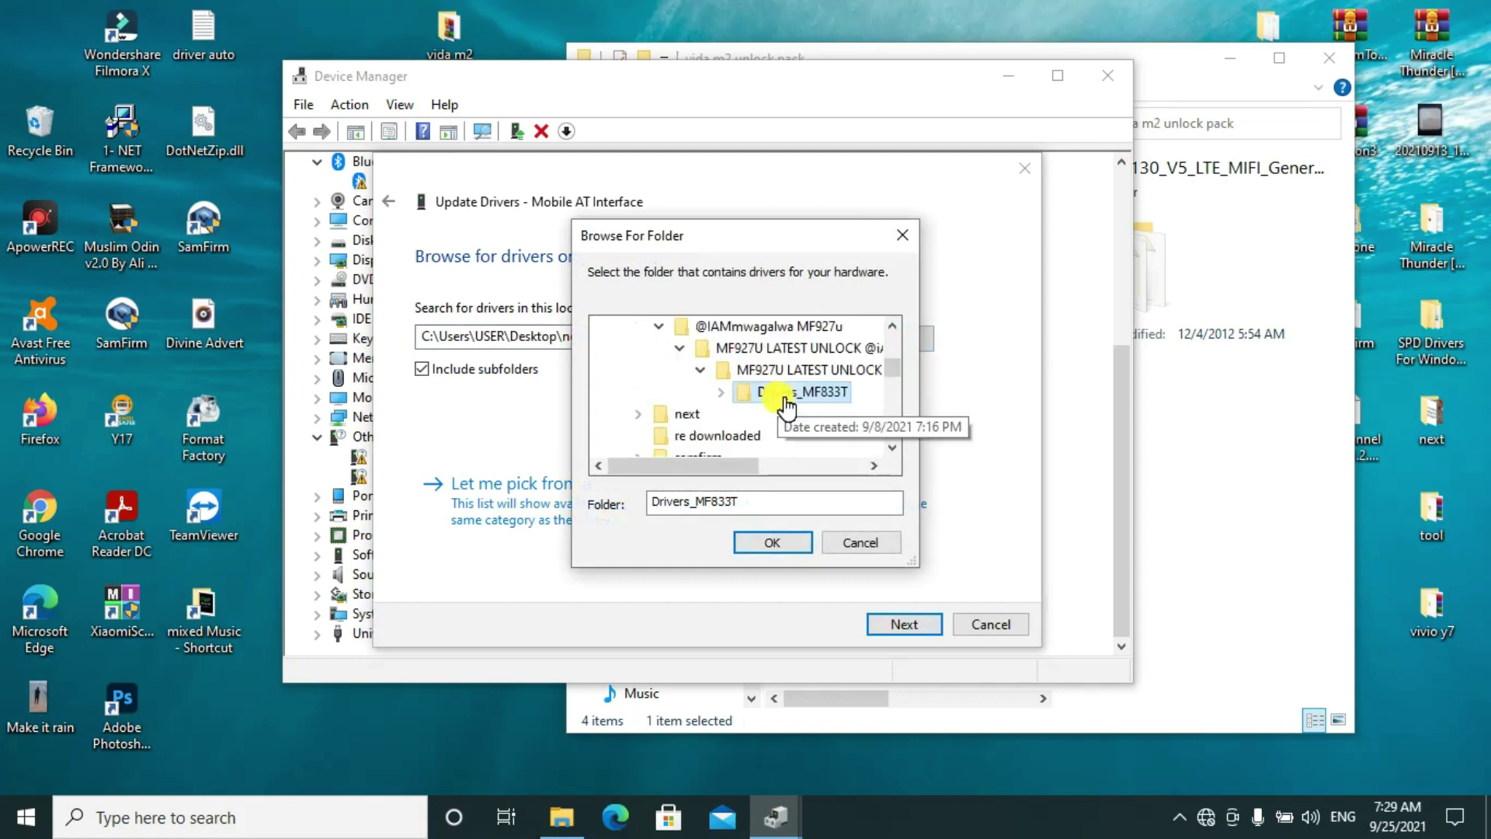
pyautogui.scroll(-2, 785, 403)
pyautogui.scroll(-2, 767, 405)
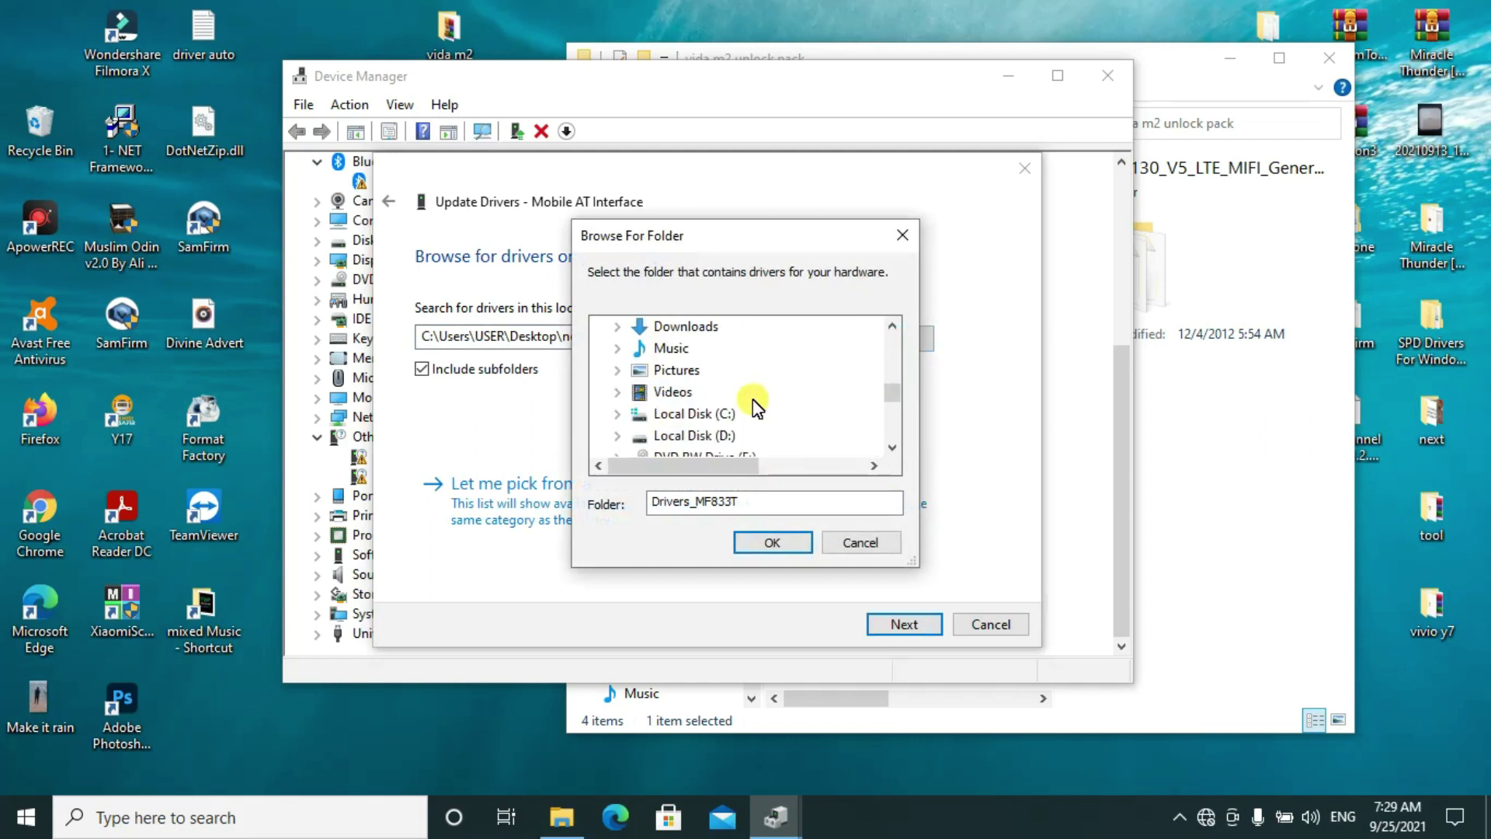
pyautogui.scroll(5, 759, 405)
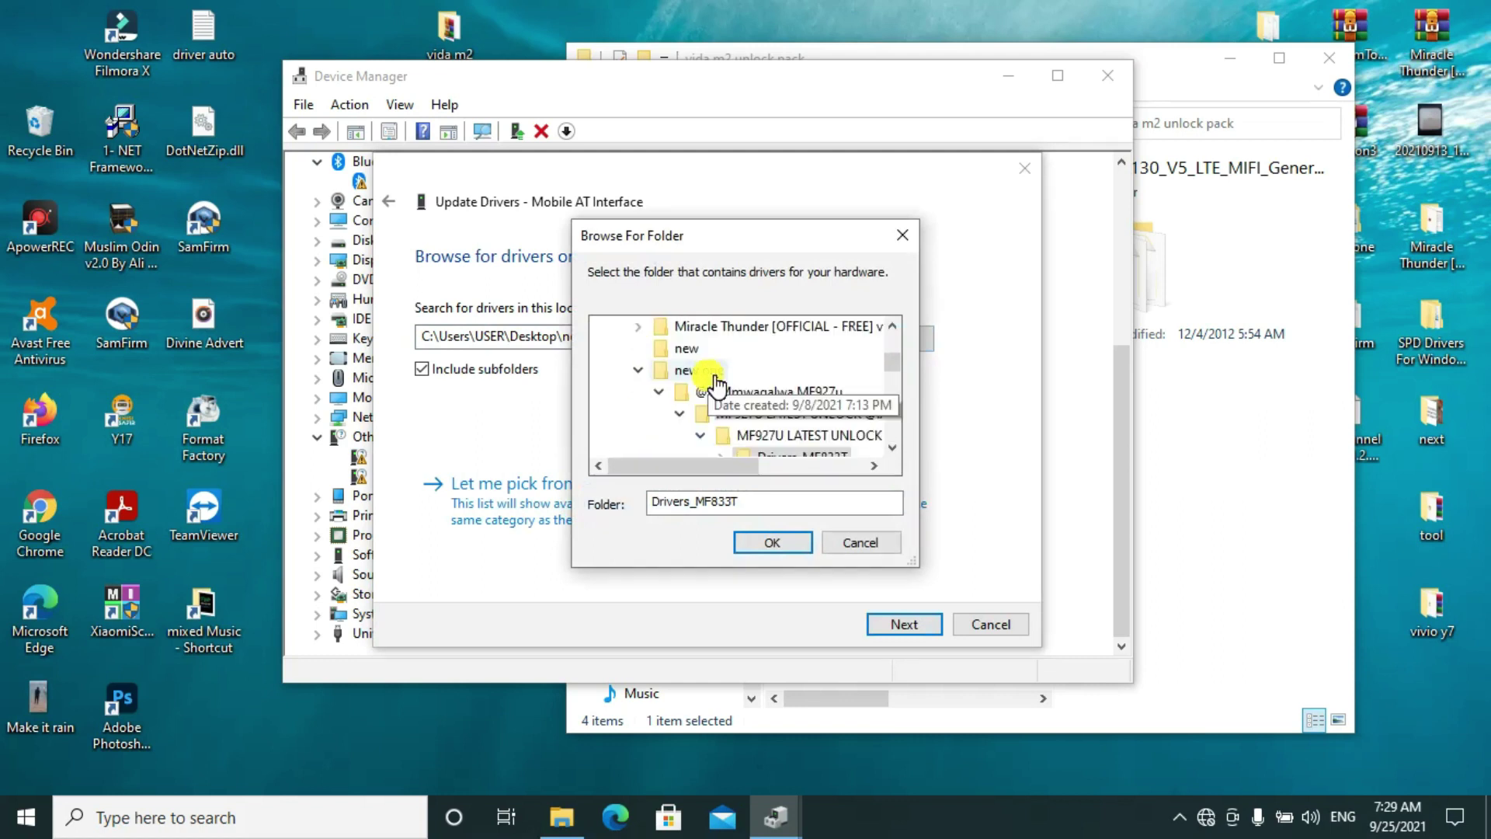
pyautogui.scroll(2, 713, 383)
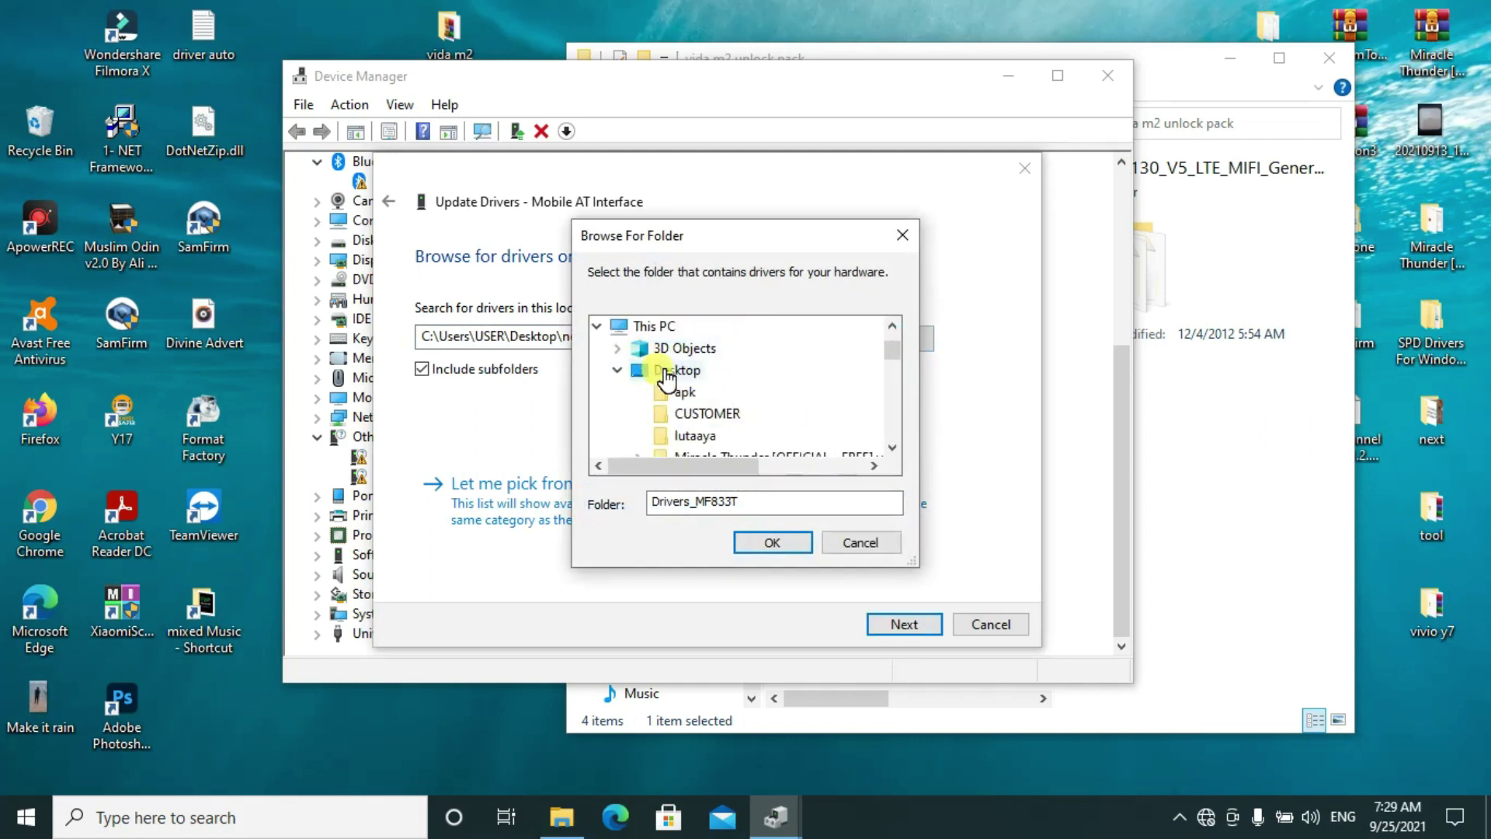
pyautogui.scroll(-1, 709, 383)
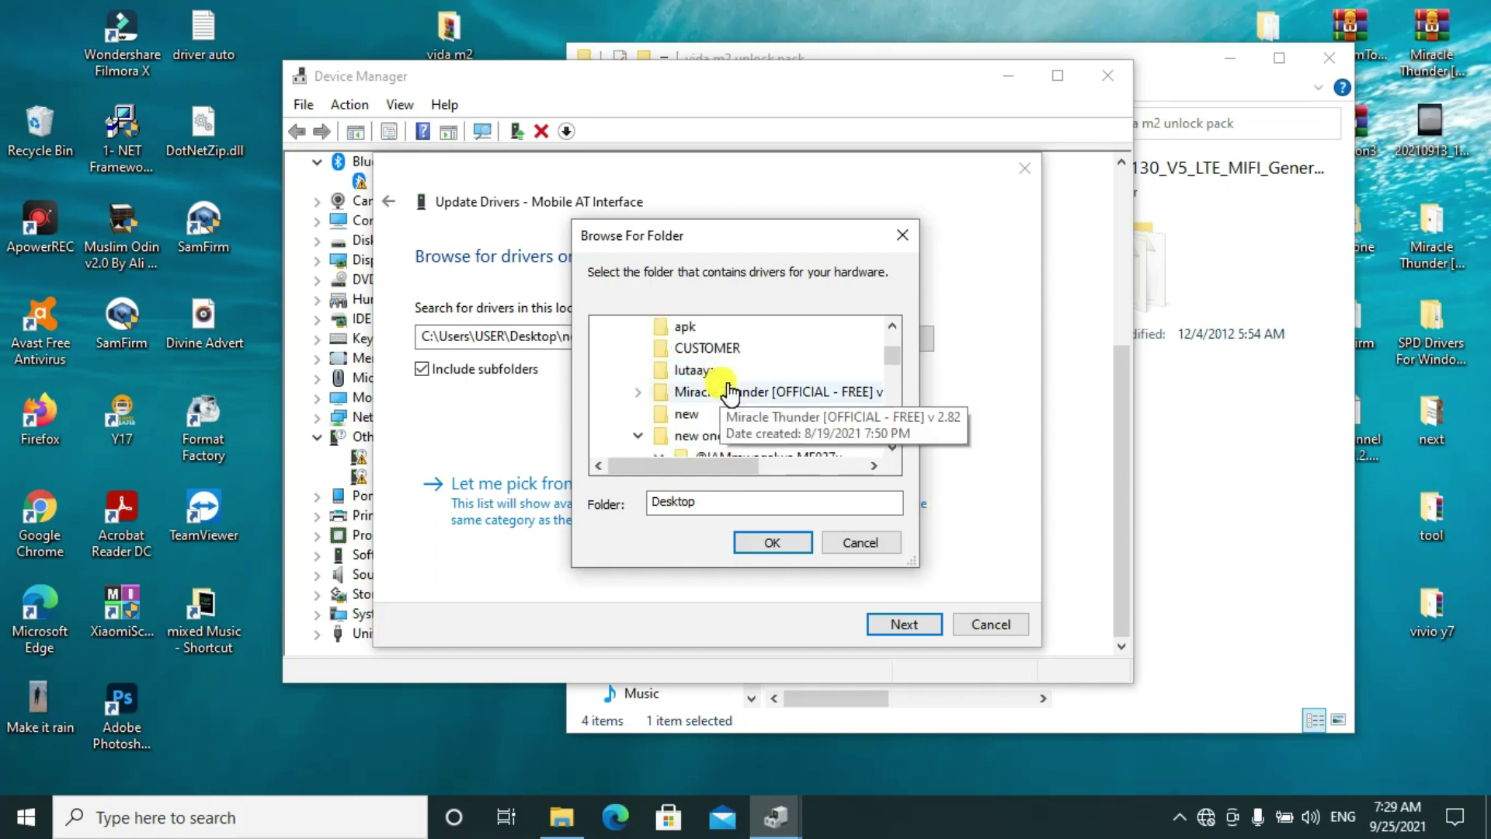
pyautogui.scroll(-1, 710, 388)
pyautogui.scroll(-4, 776, 400)
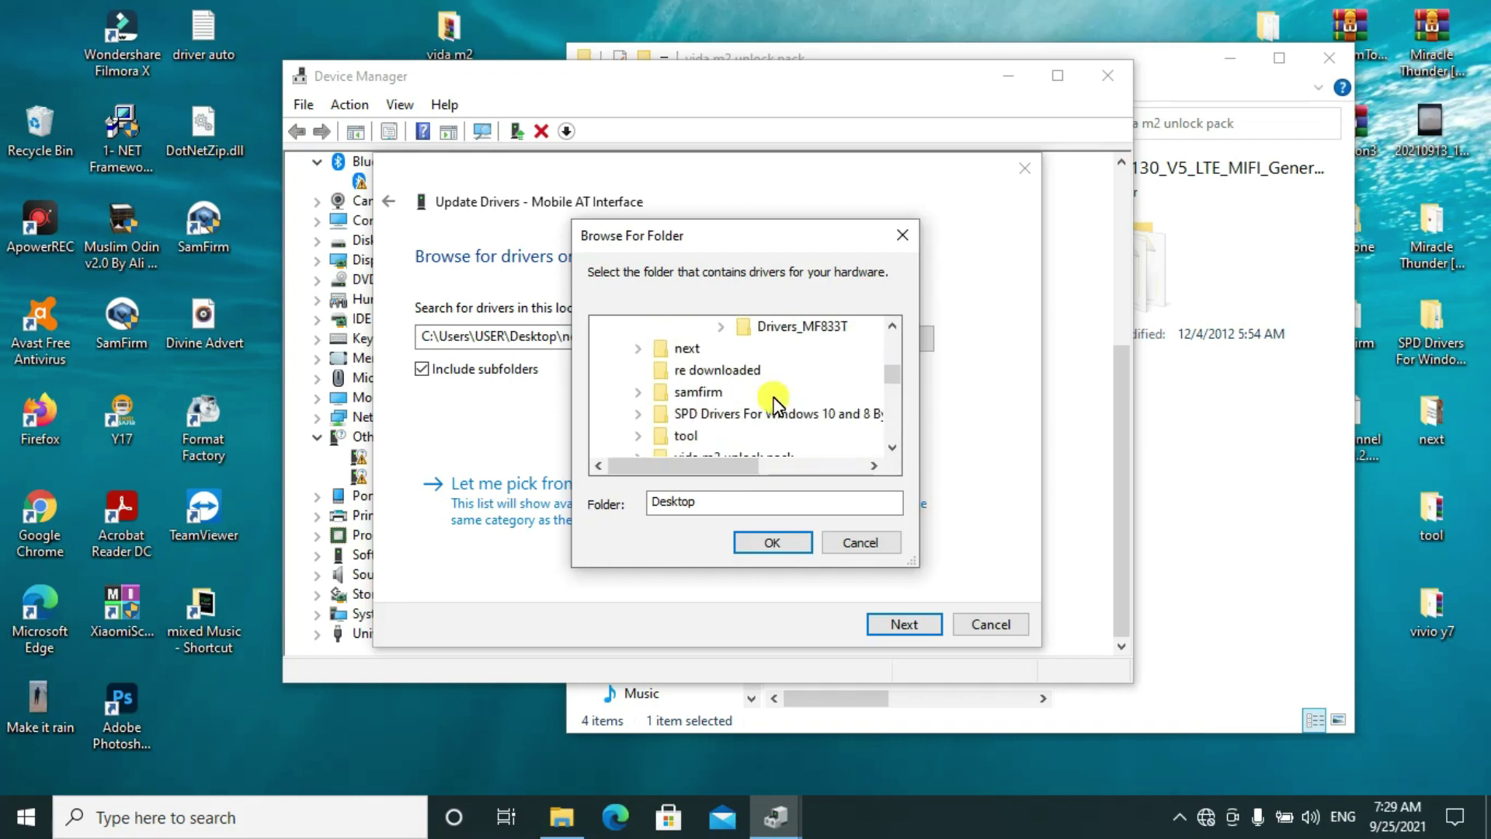
pyautogui.scroll(1, 761, 404)
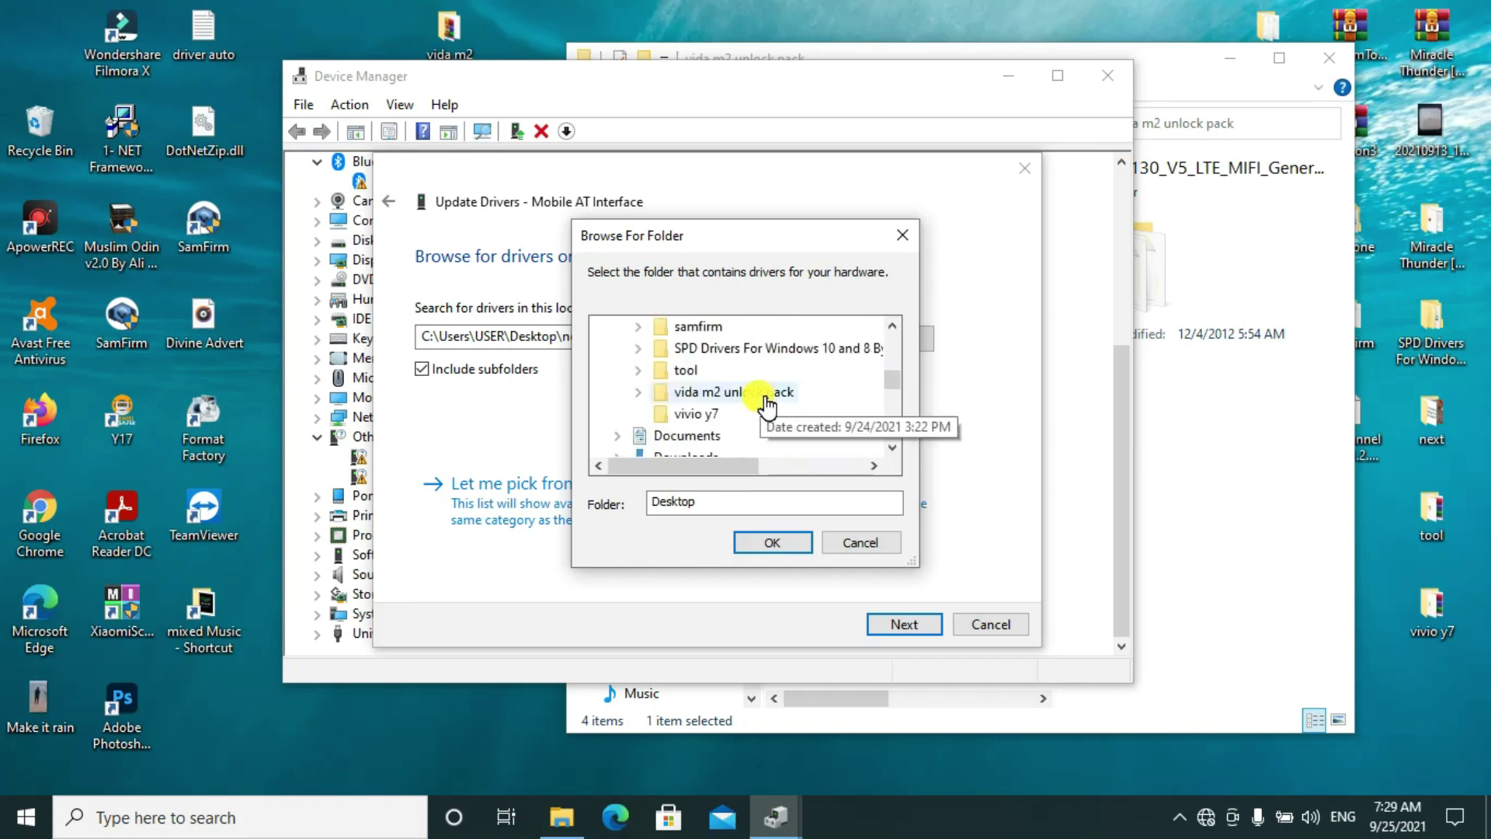
pyautogui.scroll(-2, 762, 403)
pyautogui.scroll(-5, 779, 409)
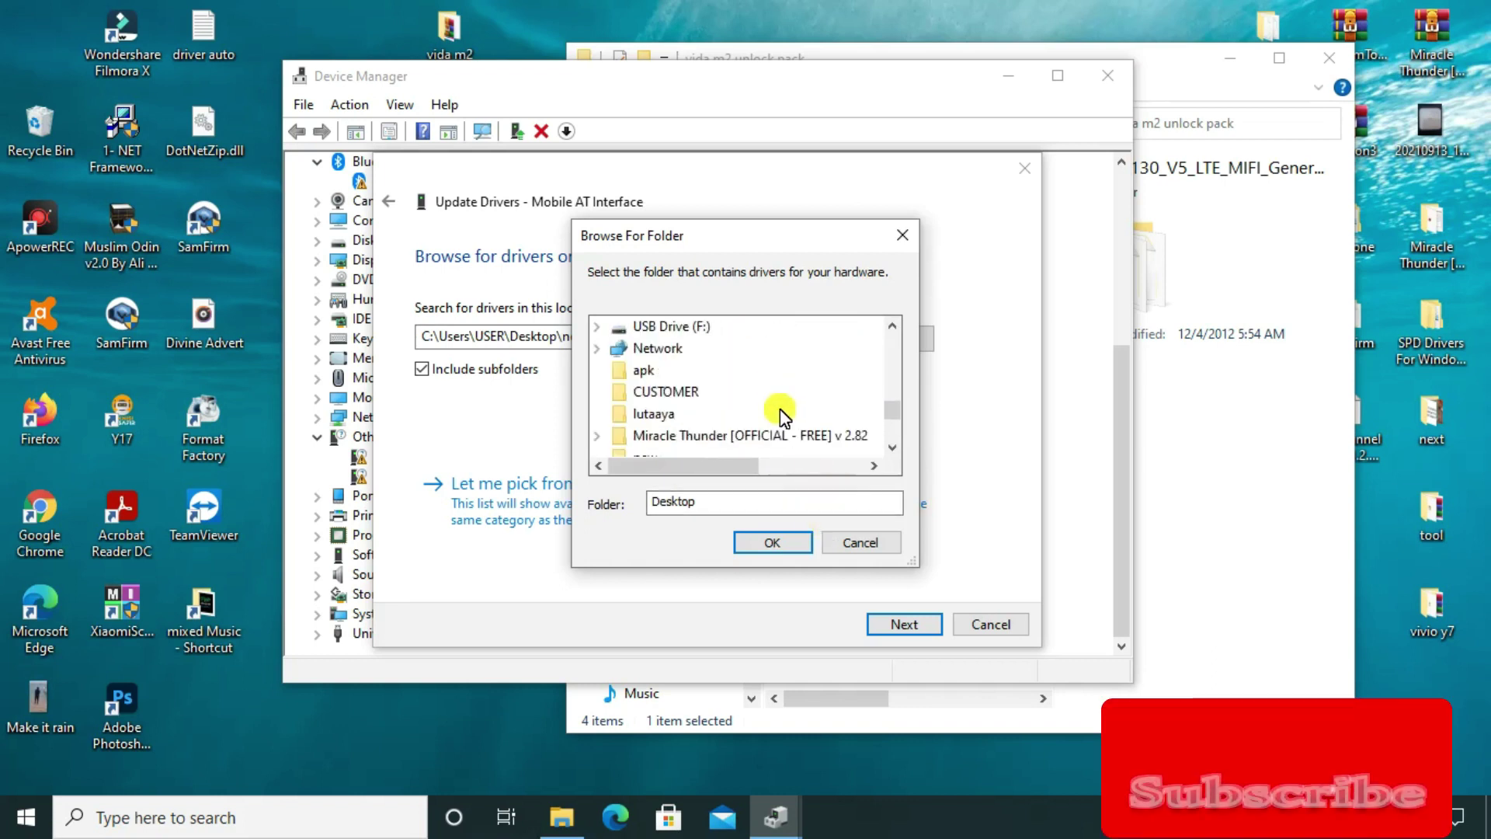
pyautogui.scroll(-1, 779, 409)
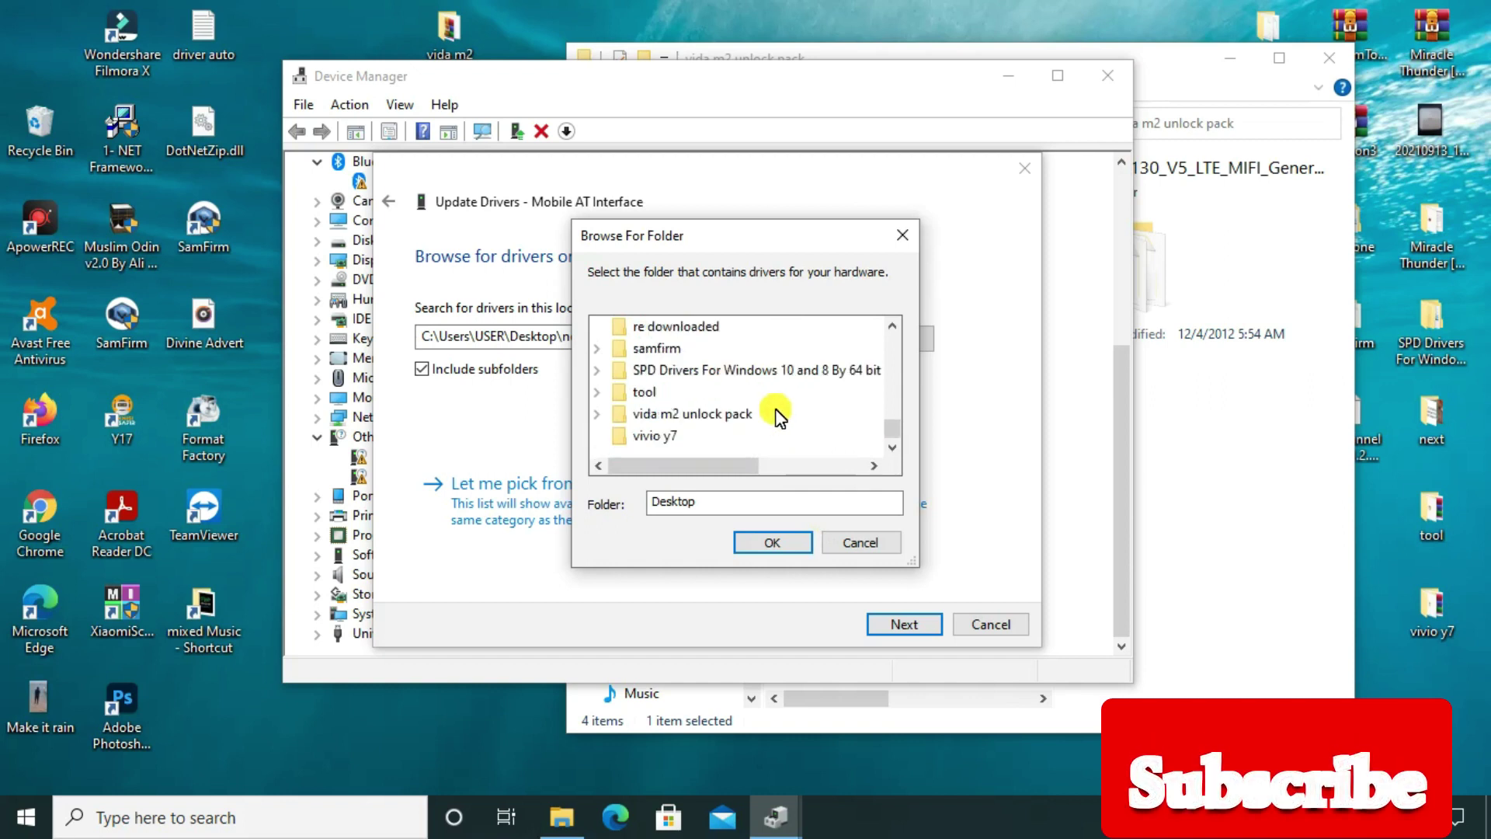
# Navigate to vida m2 unlock pack > 20121130_V5_LTE_MIFI_Generic_Driver > MDiagUSB > Win7
pyautogui.click(689, 414)
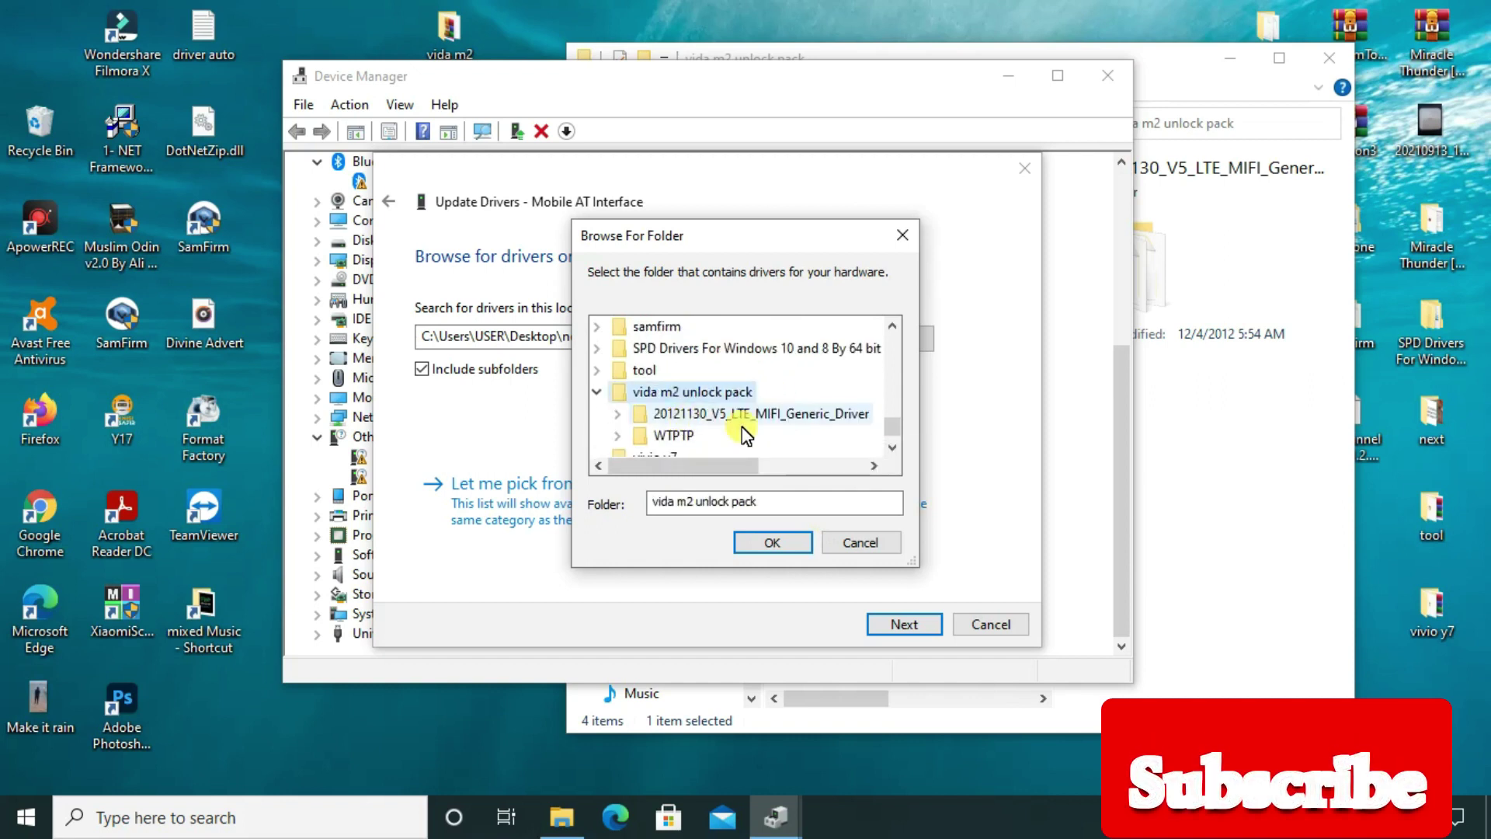
pyautogui.click(768, 415)
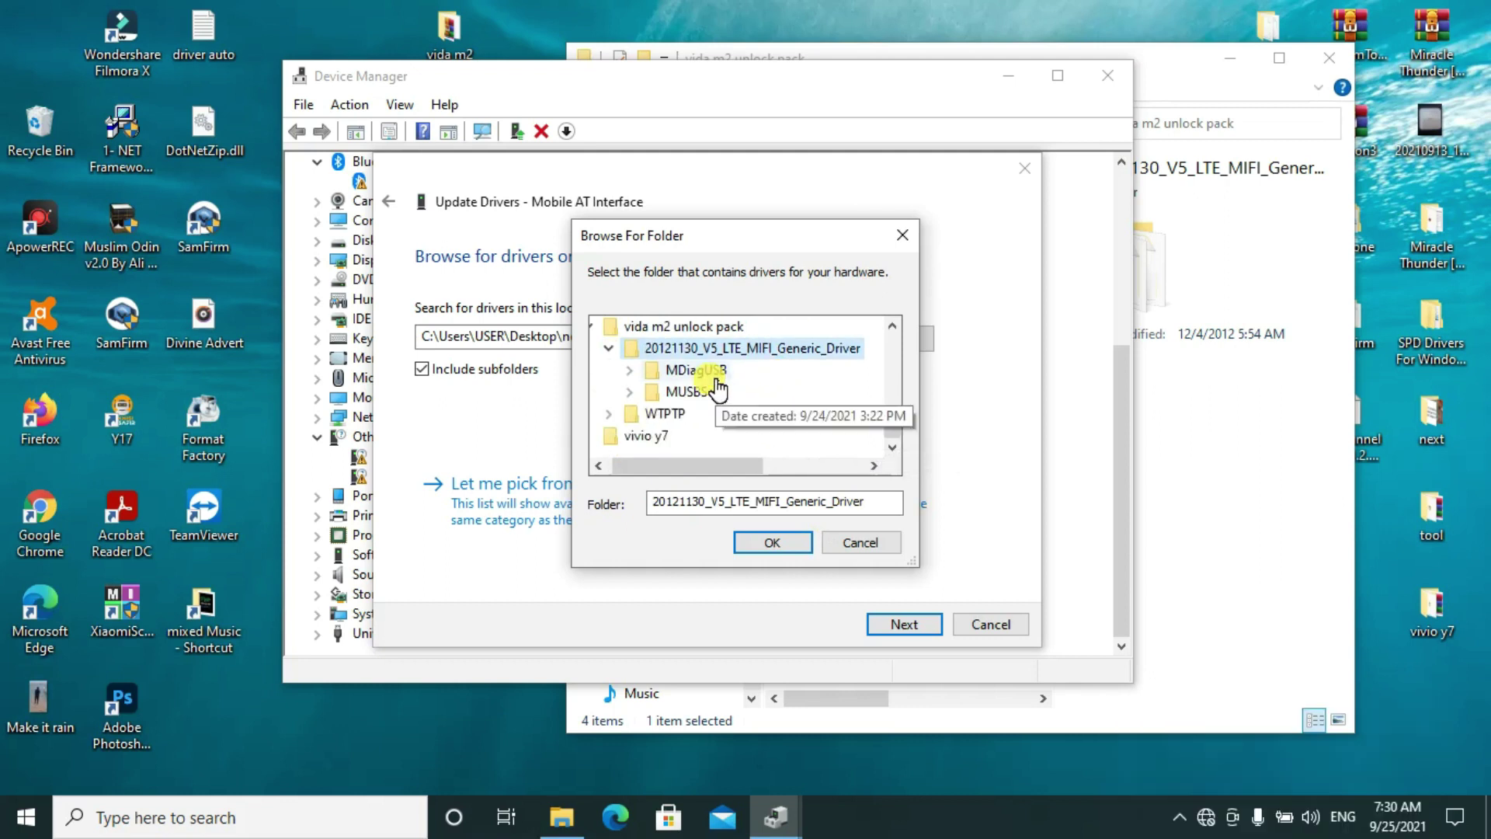
pyautogui.doubleClick(719, 371)
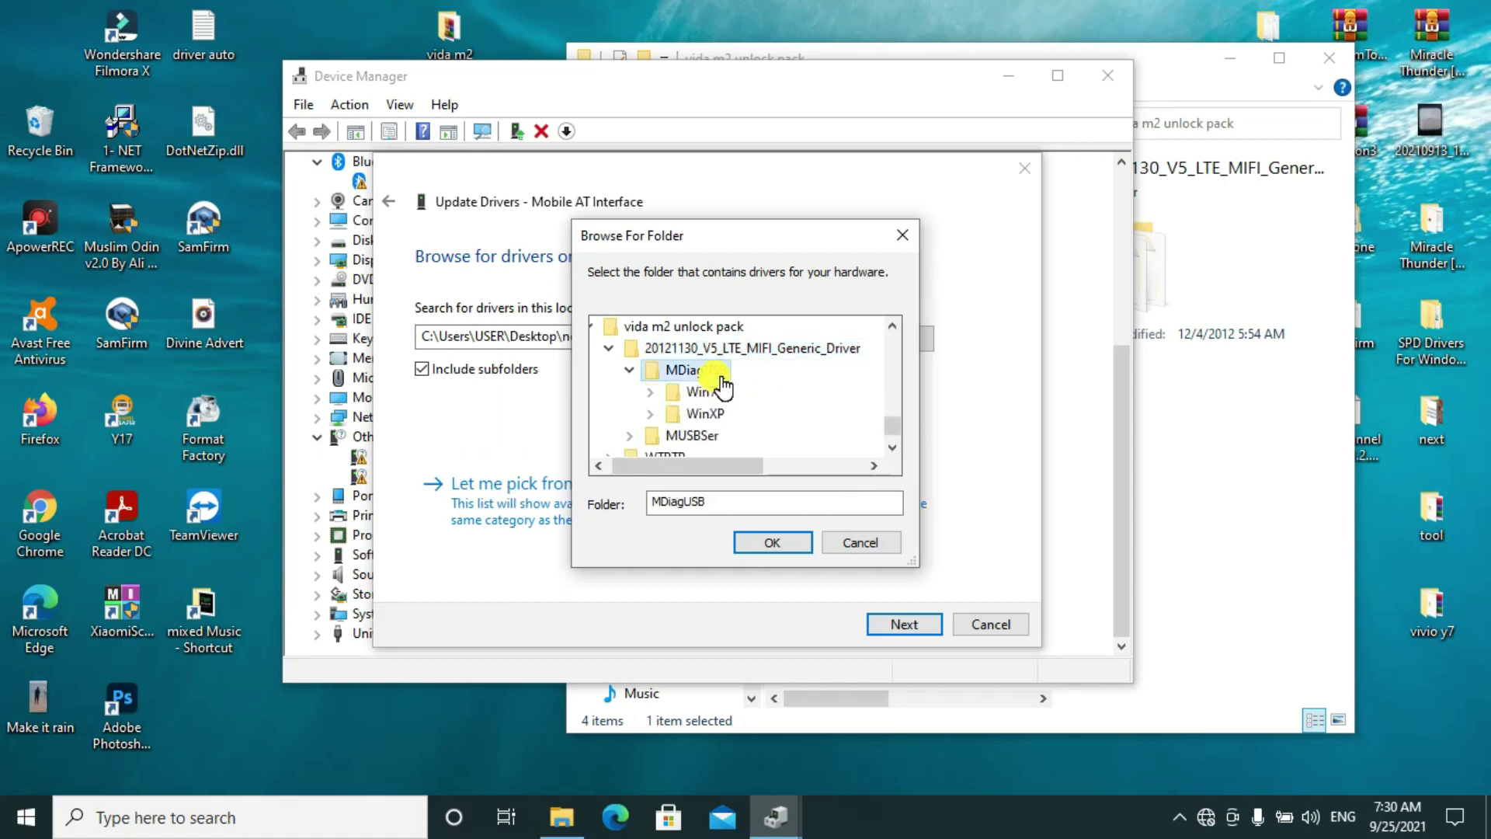
pyautogui.scroll(-1, 752, 412)
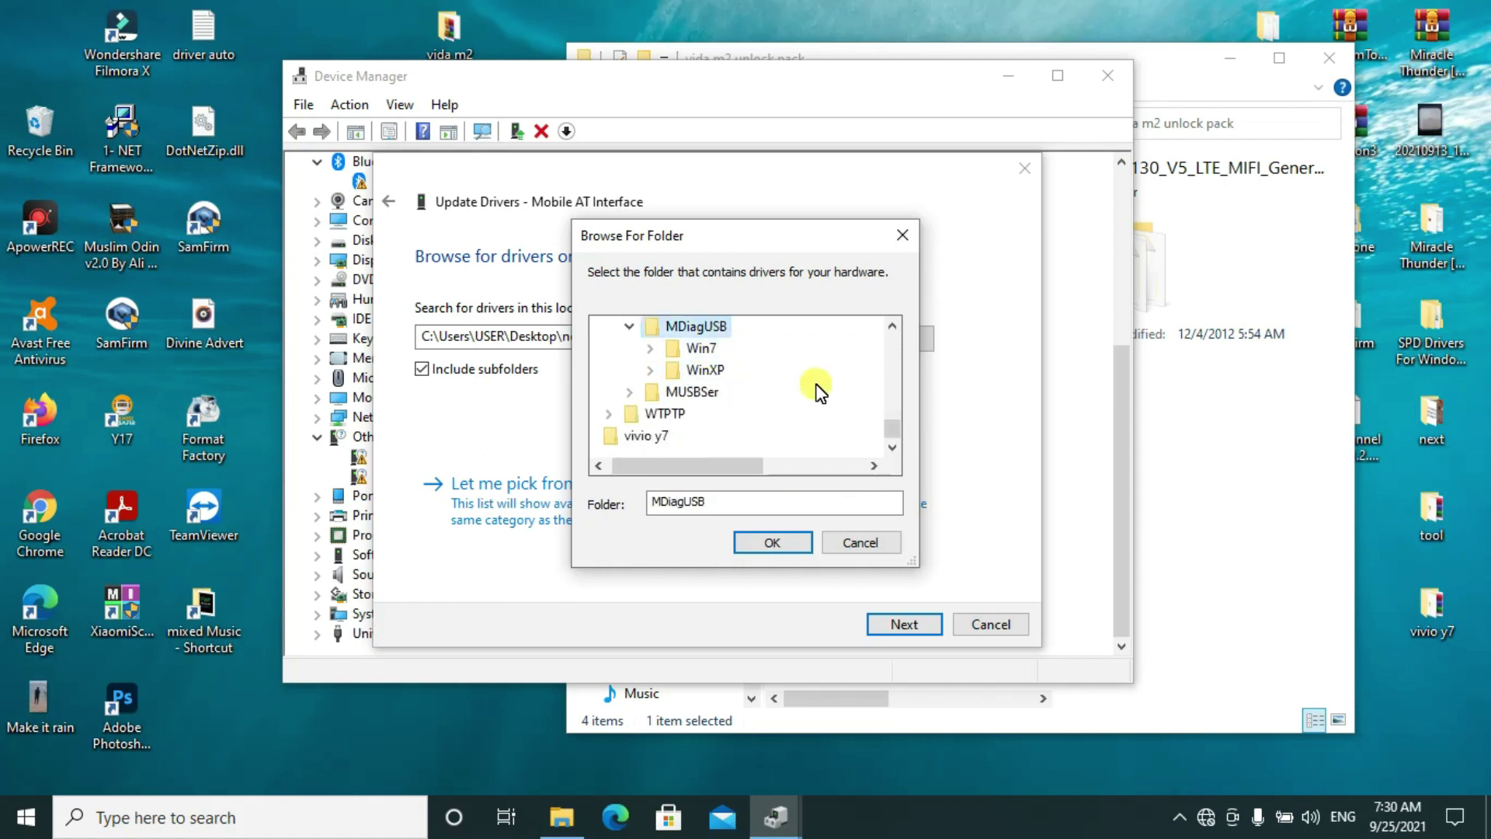
pyautogui.click(711, 351)
pyautogui.click(711, 359)
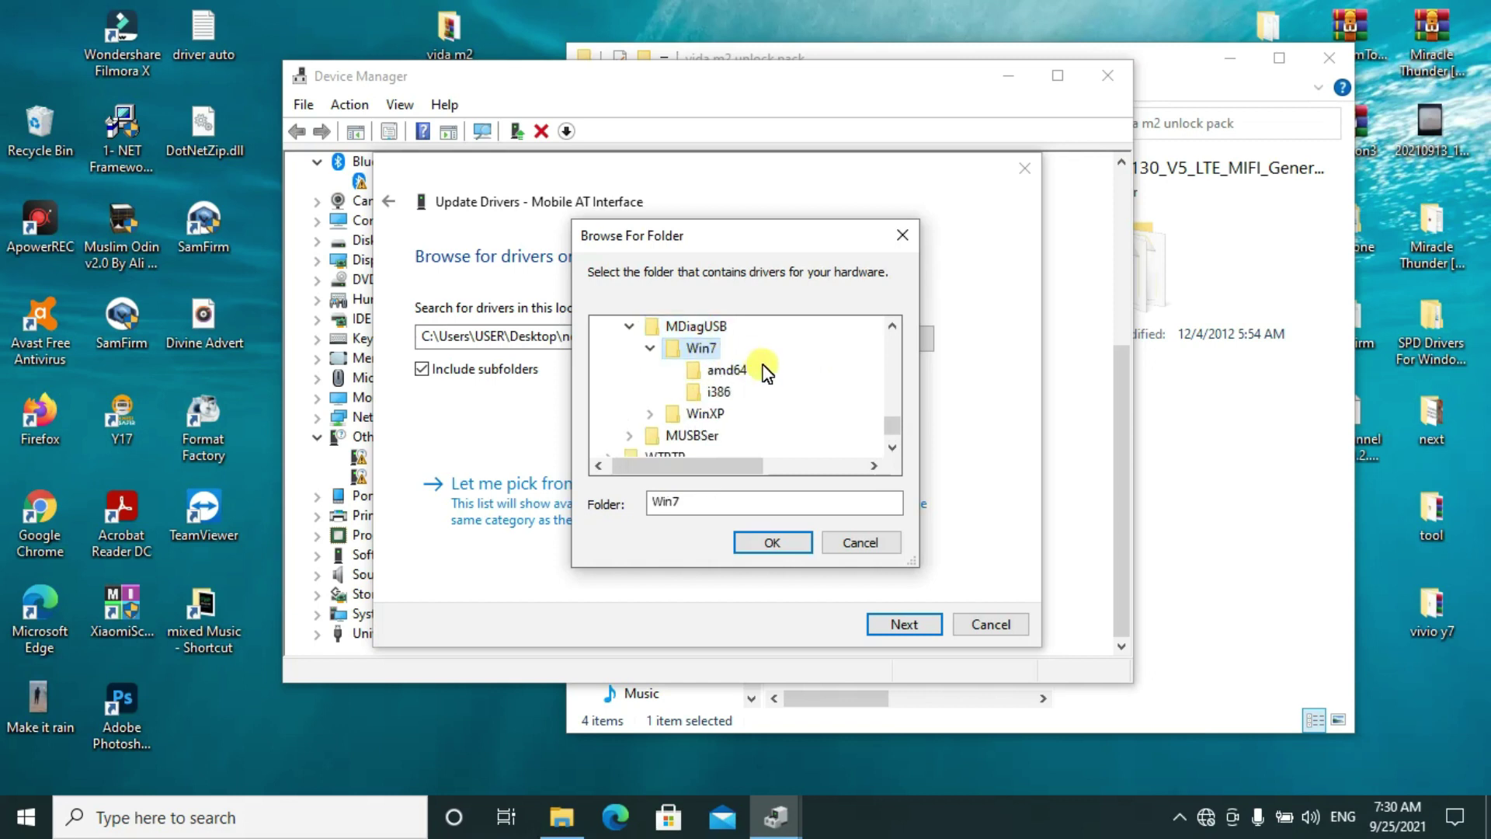
pyautogui.scroll(-1, 769, 384)
pyautogui.scroll(1, 758, 377)
pyautogui.scroll(-1, 758, 377)
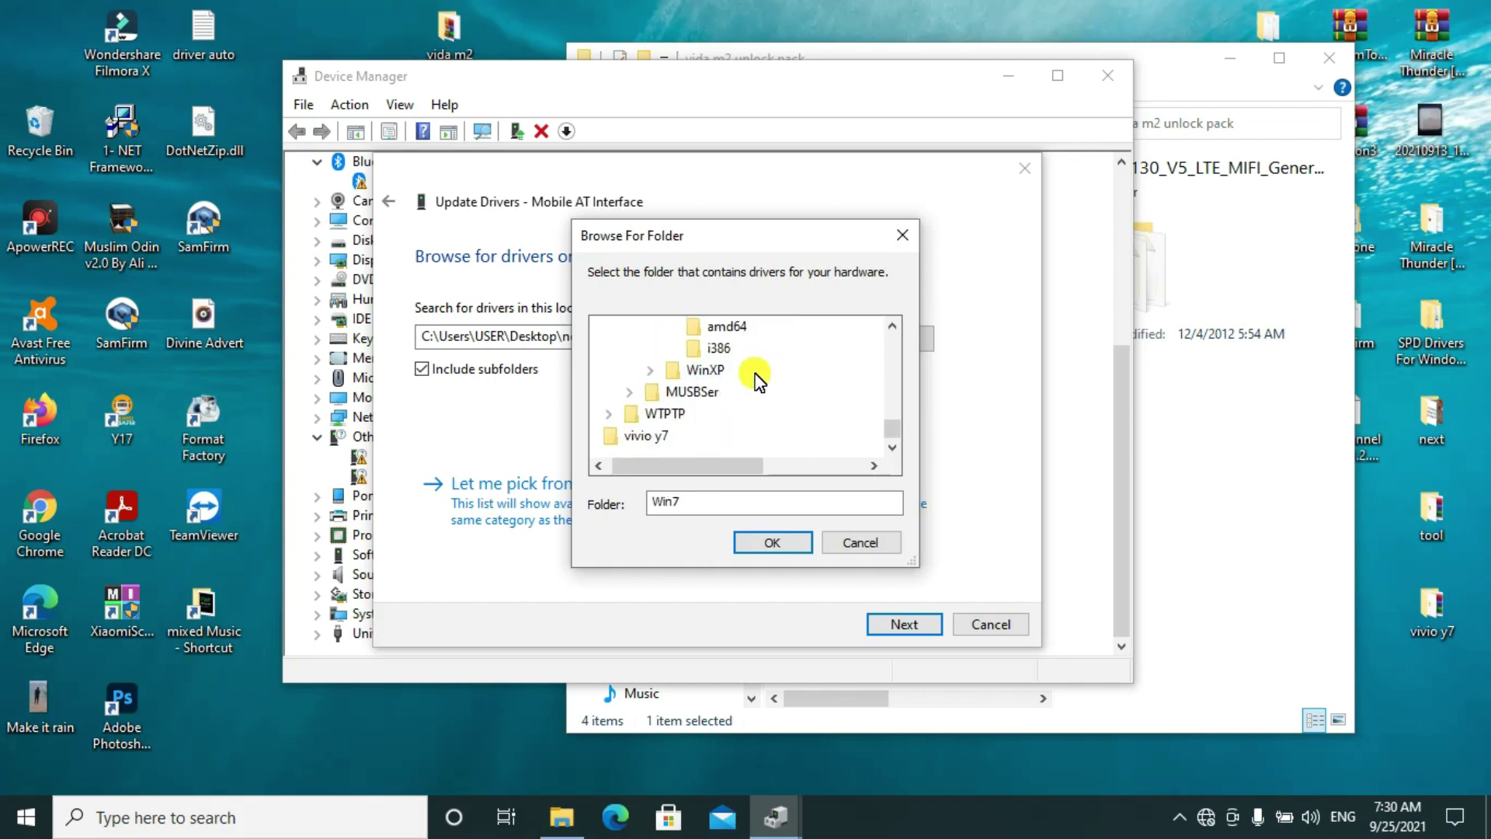
pyautogui.scroll(1, 759, 377)
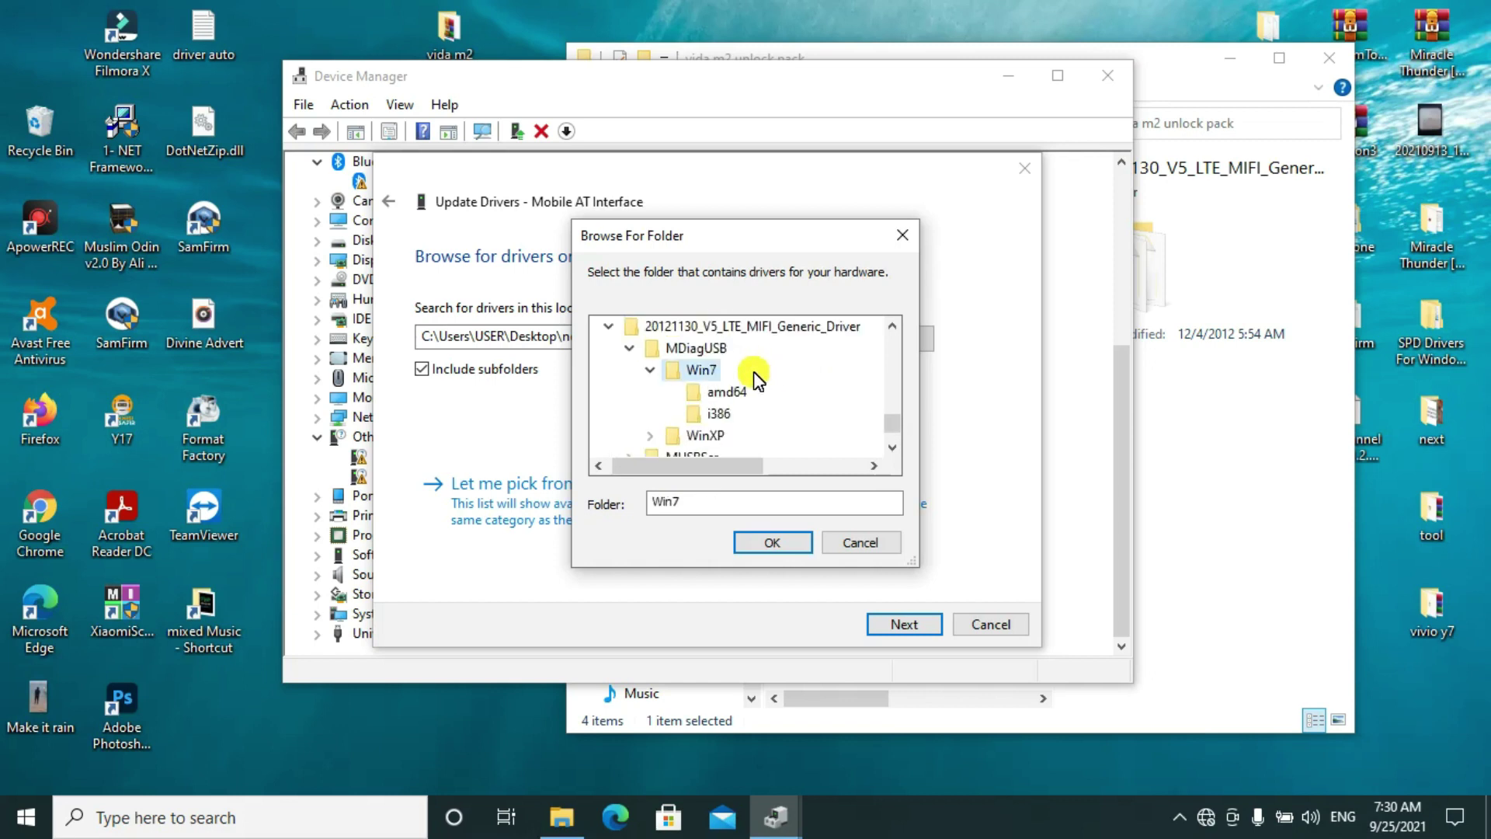
# Search the Win7 folder for a driver, then close the wizard after it finds none
pyautogui.click(789, 542)
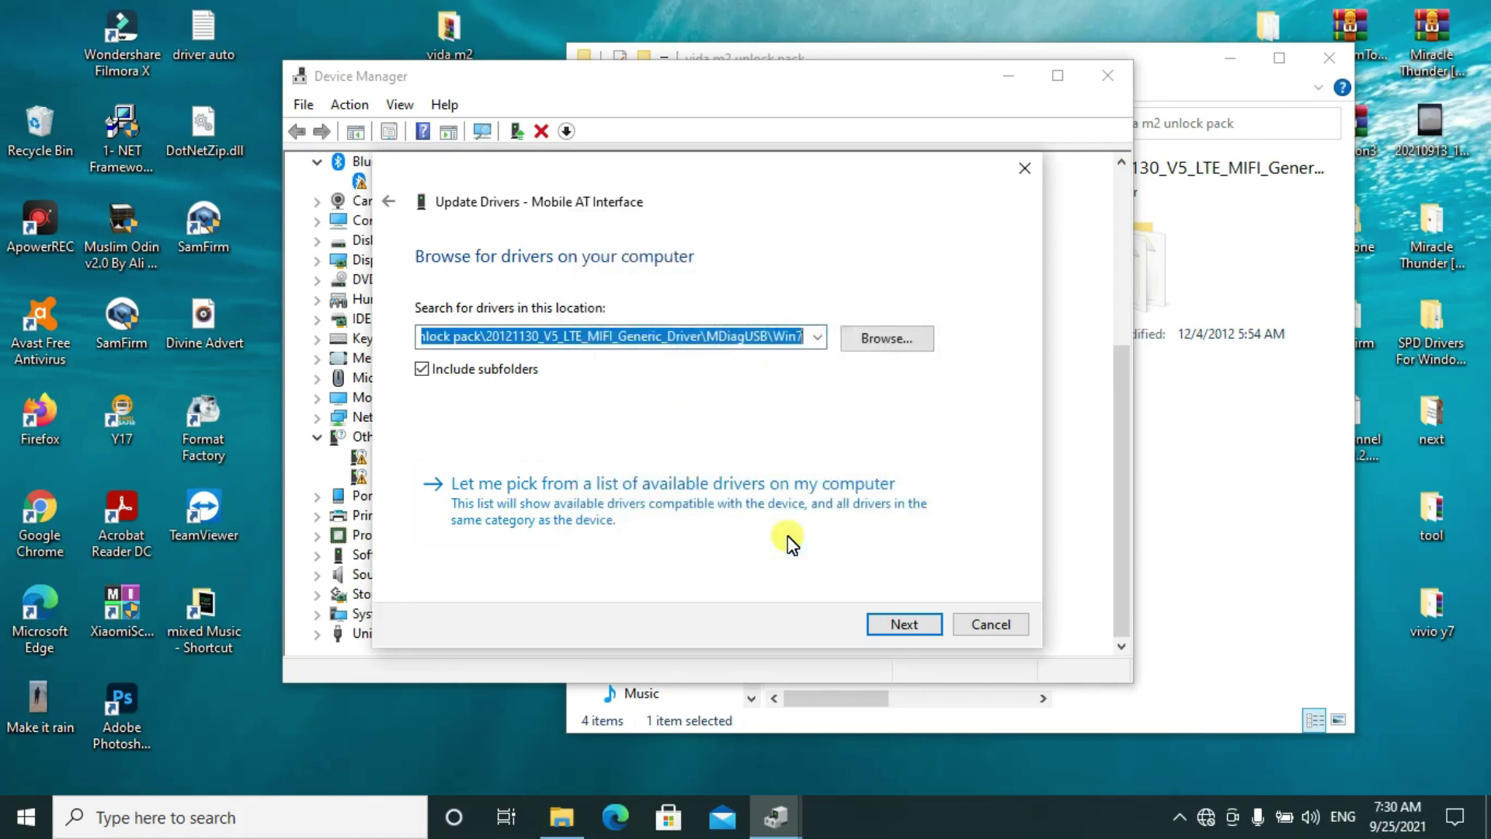
pyautogui.click(912, 626)
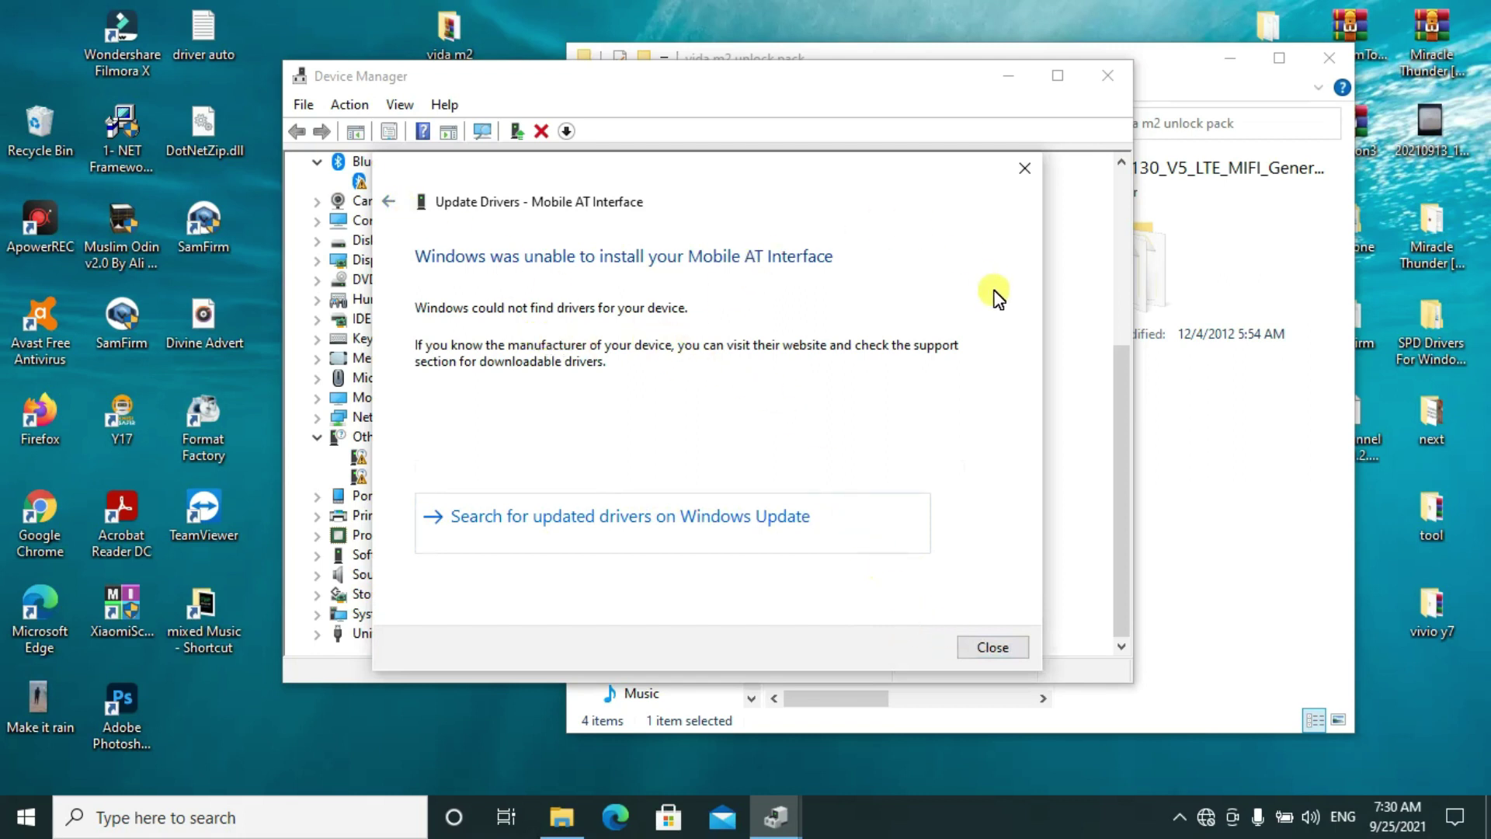
pyautogui.click(1027, 166)
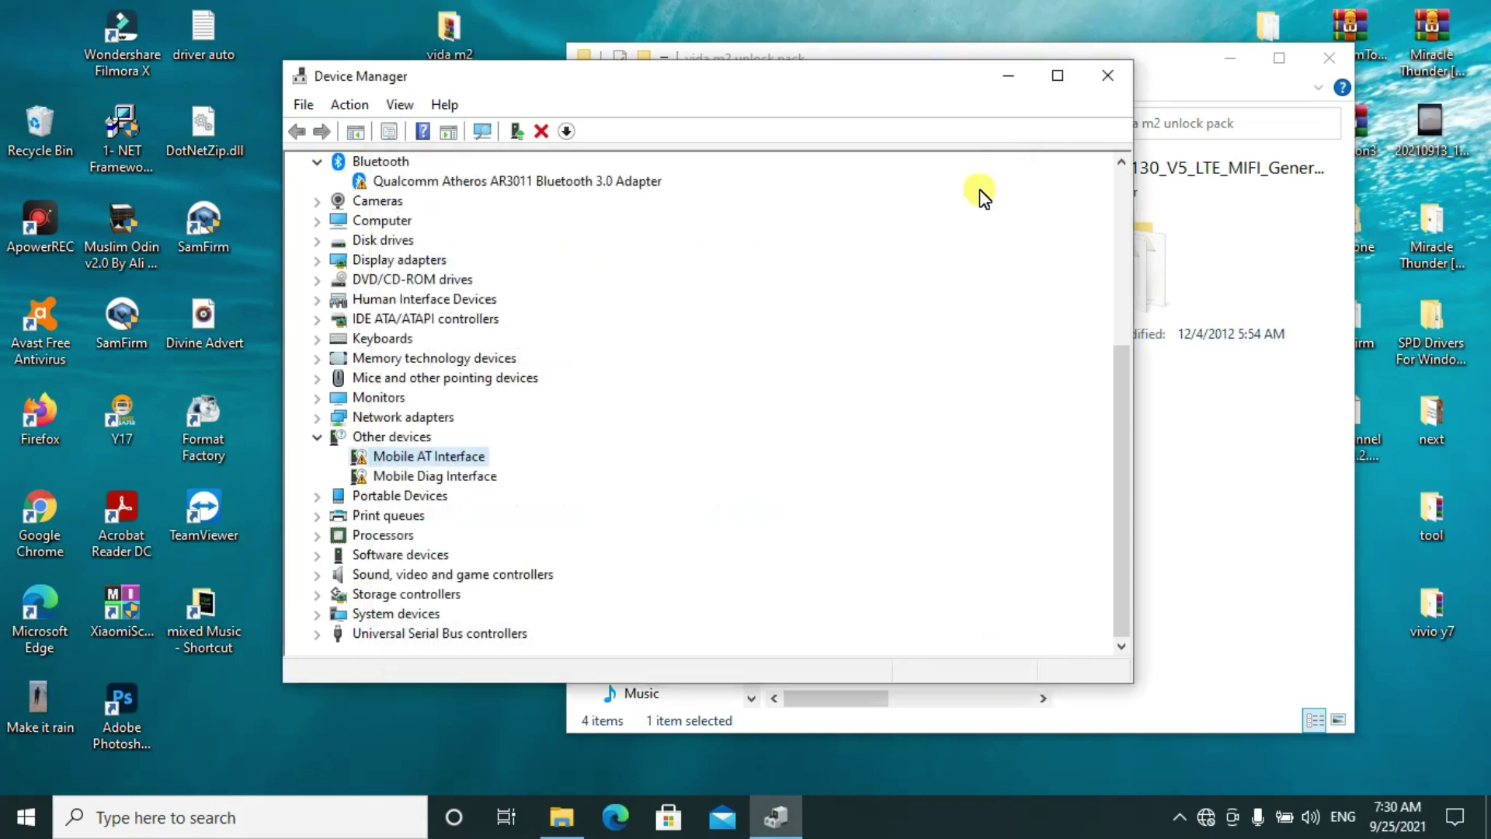
# Update Mobile AT Interface from 20121130_V5_LTE_MIFI_Generic_Driver, making it Marvell AT Interface (COM22)
pyautogui.rightClick(407, 451)
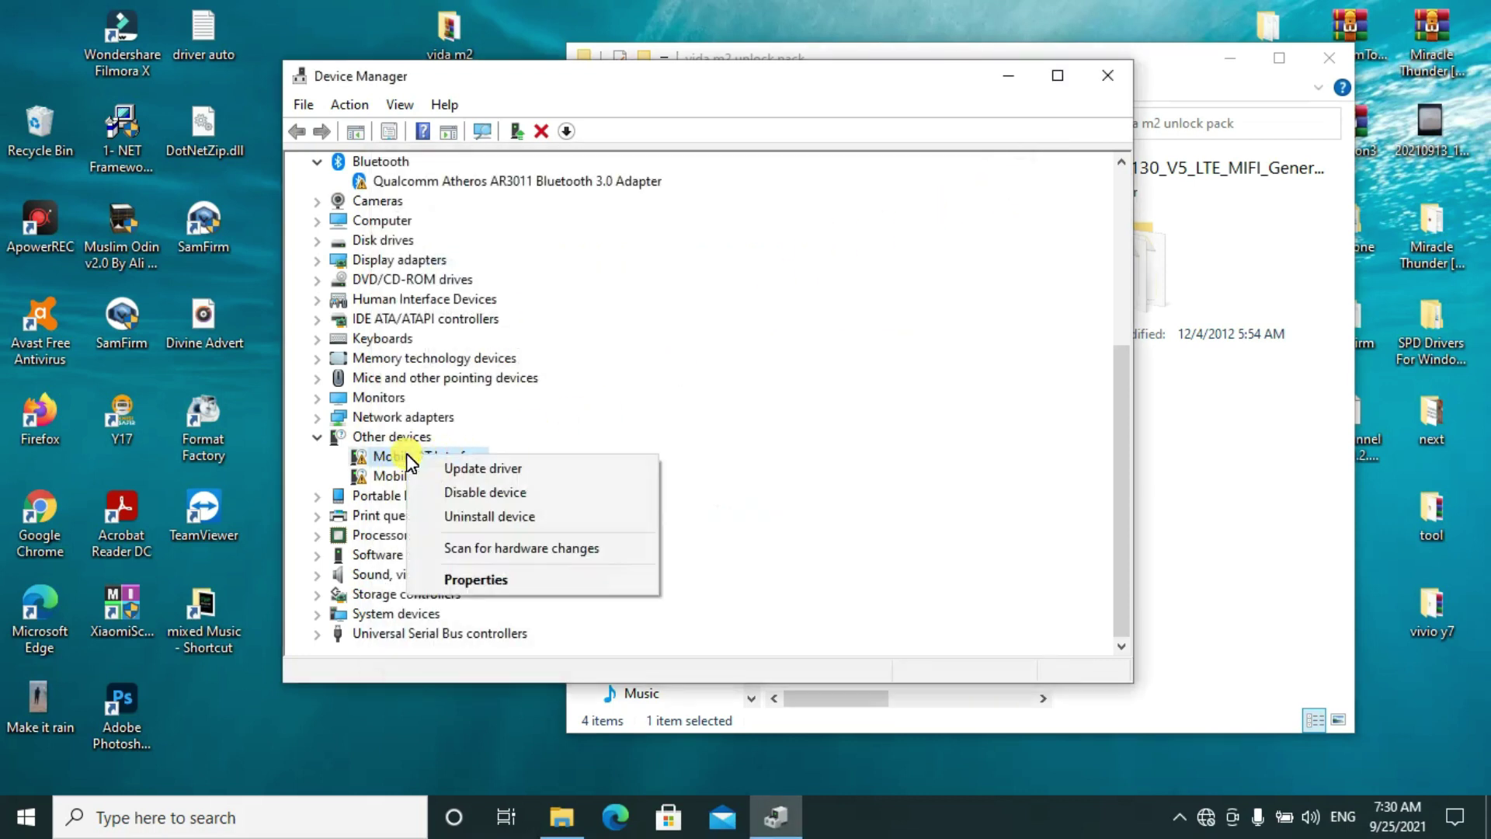
pyautogui.click(500, 469)
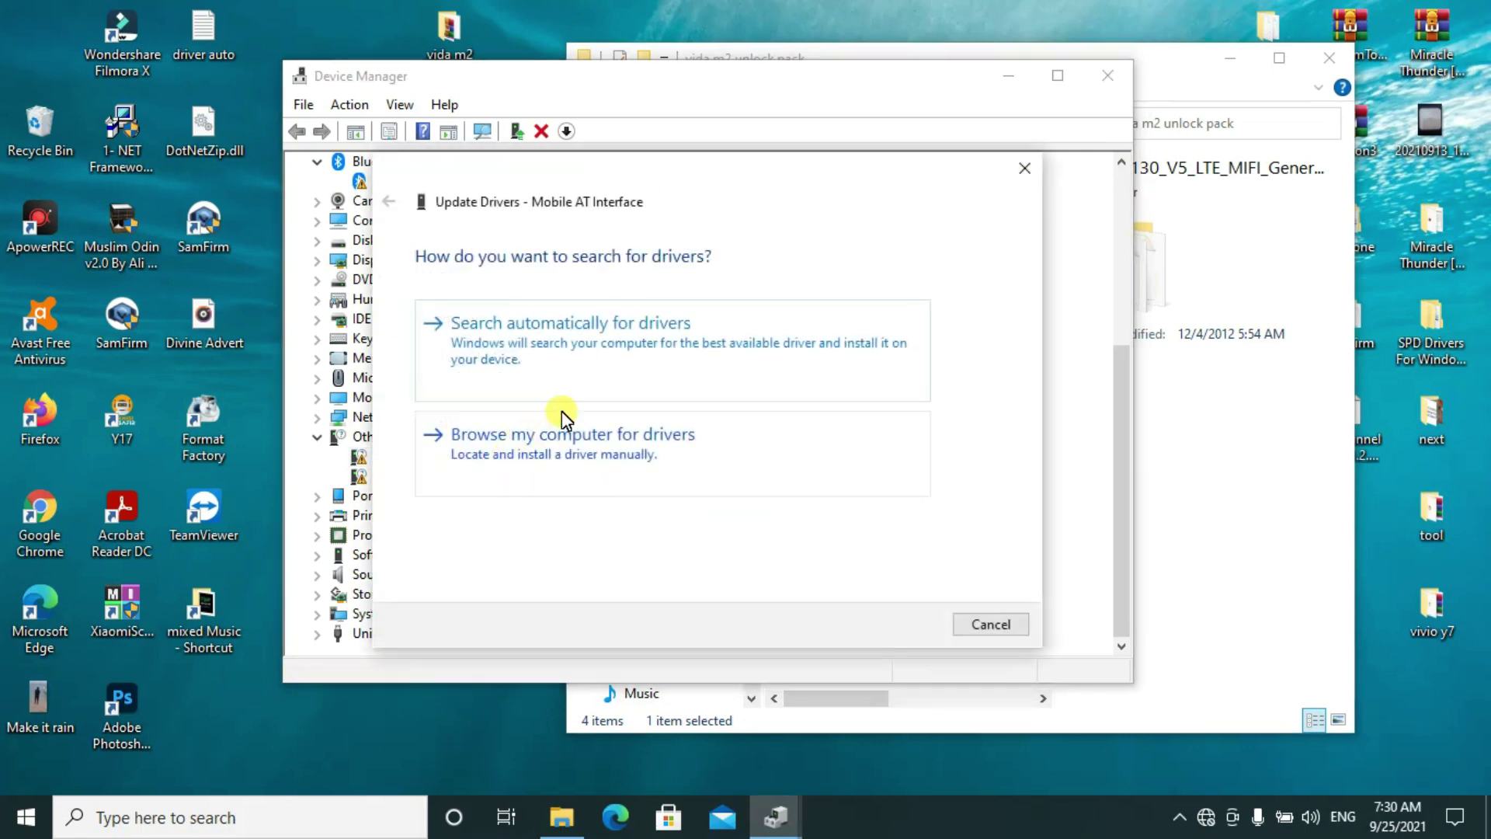
pyautogui.click(579, 472)
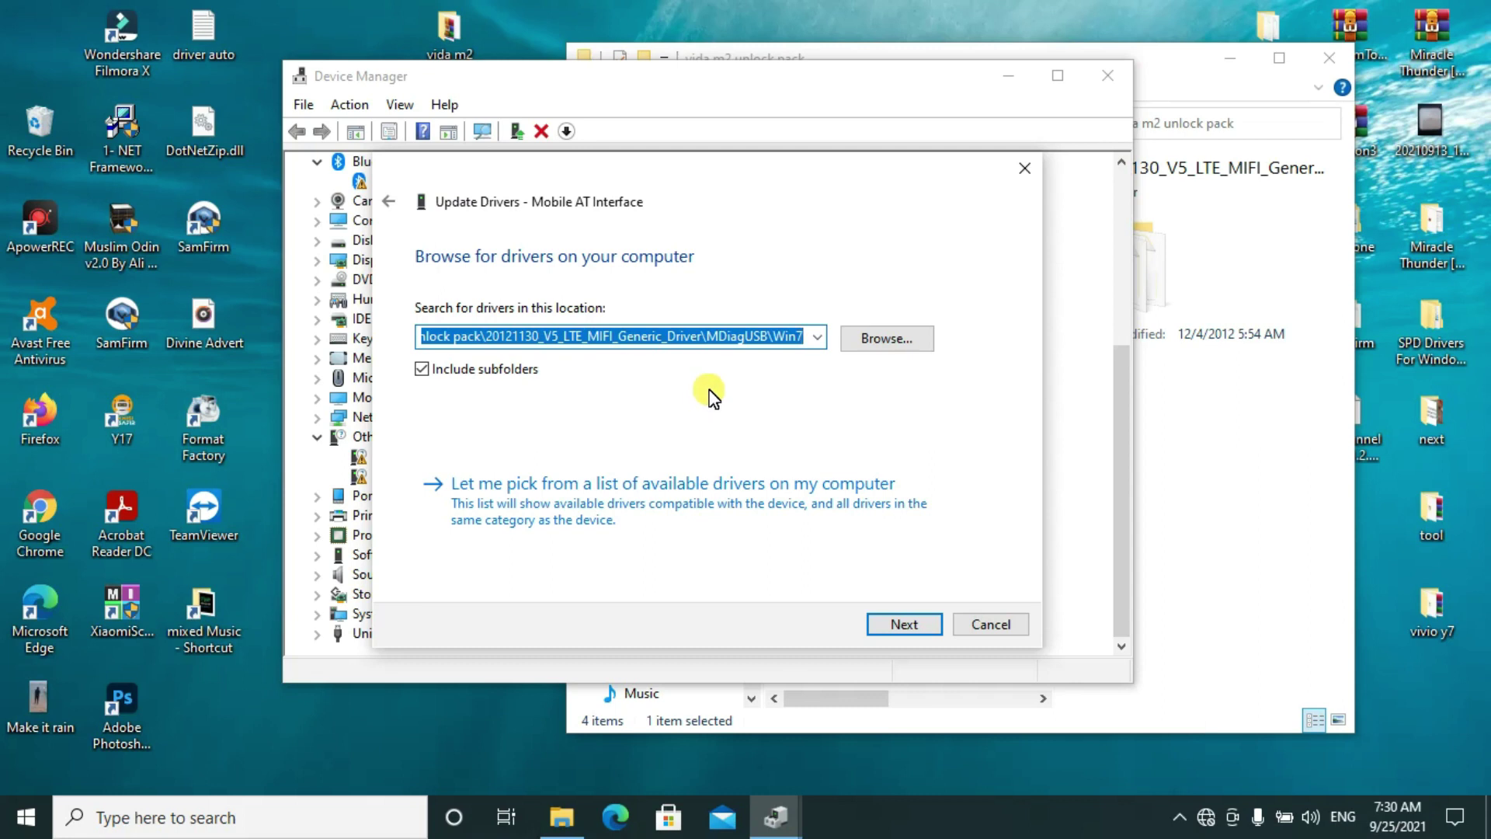
pyautogui.click(867, 344)
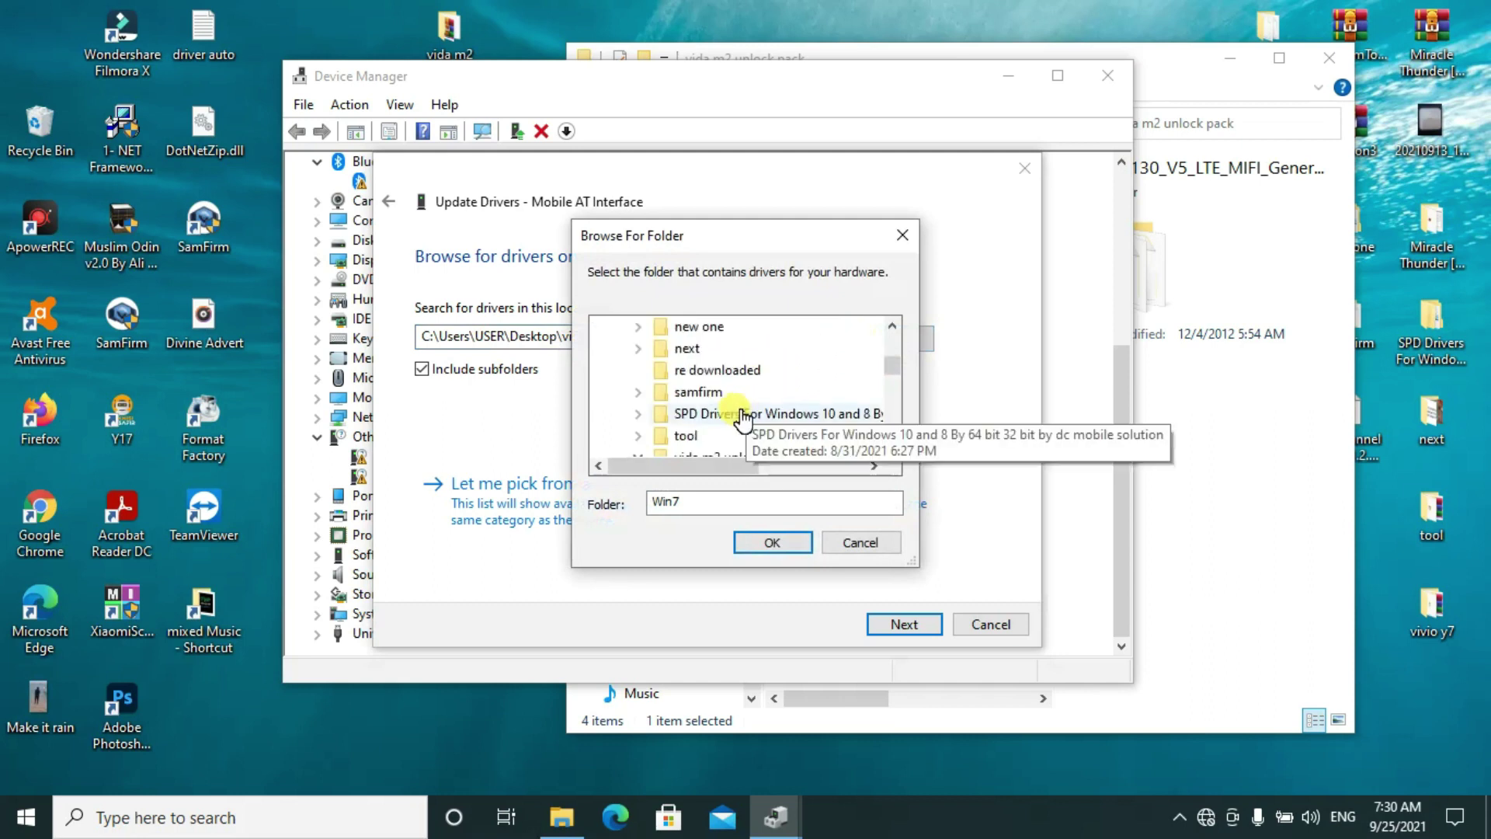
pyautogui.scroll(-1, 736, 397)
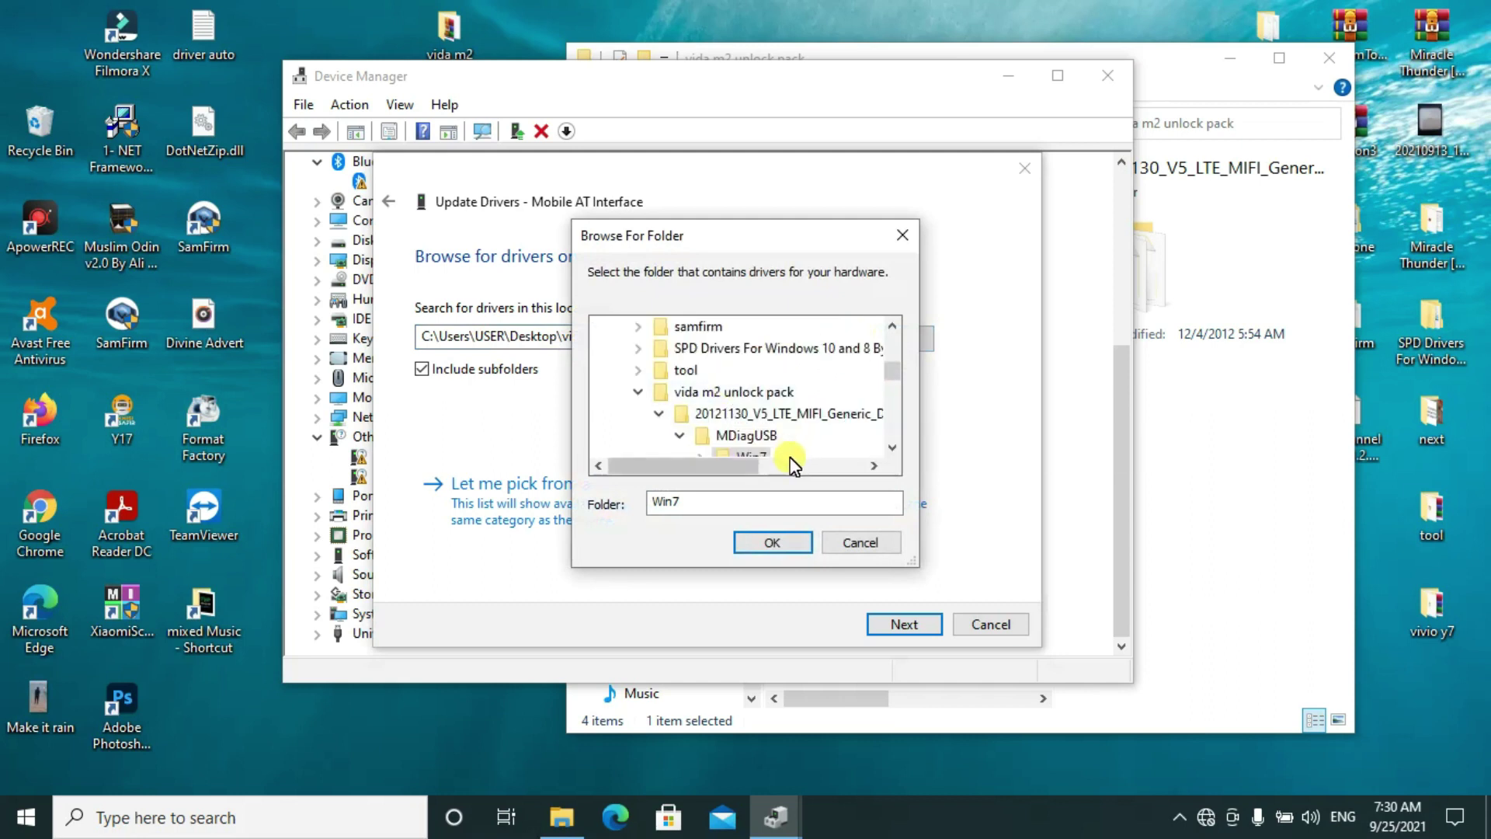
pyautogui.click(688, 418)
pyautogui.click(780, 540)
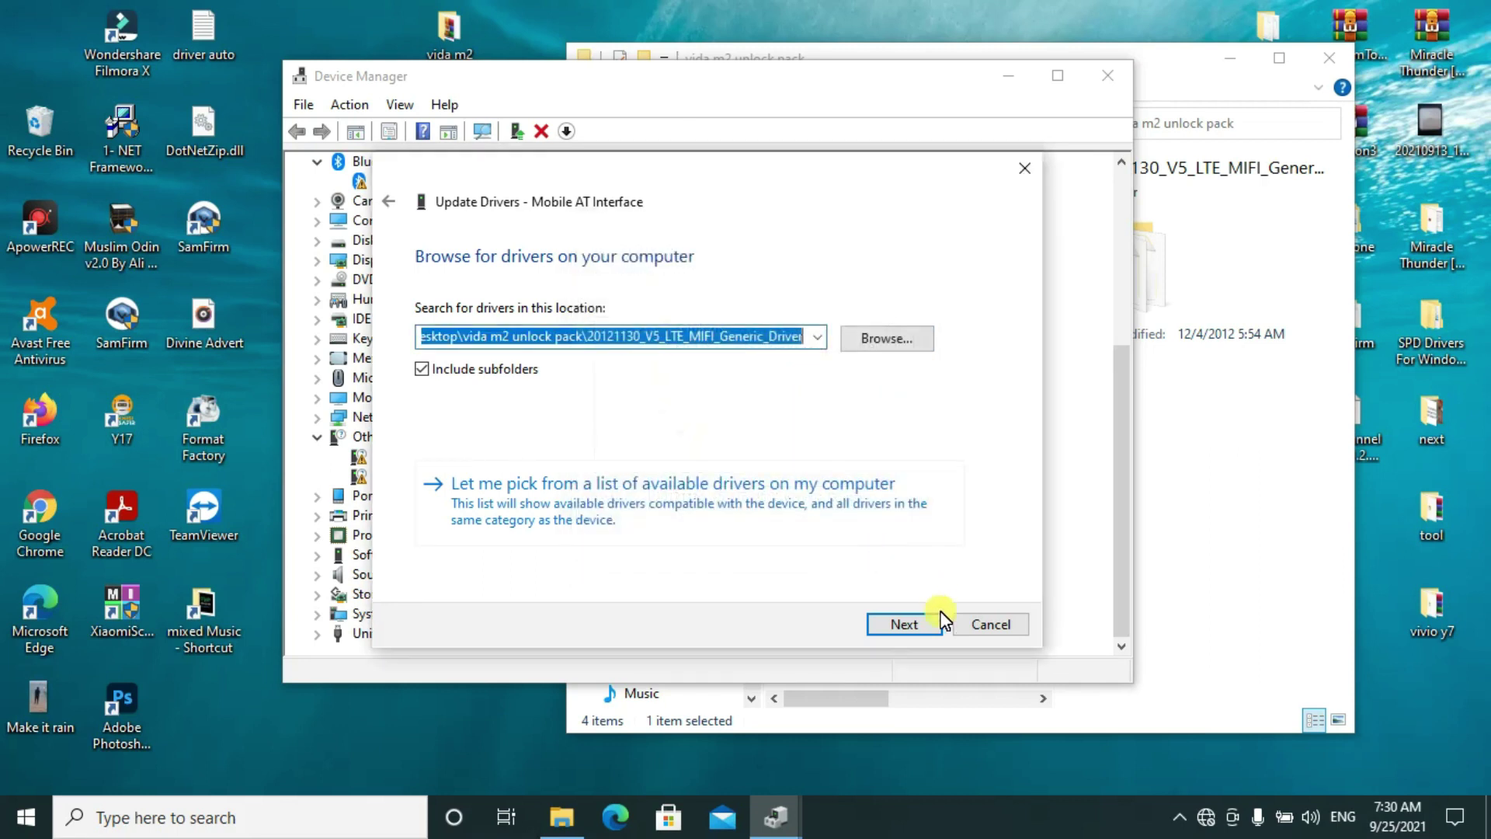
pyautogui.click(899, 629)
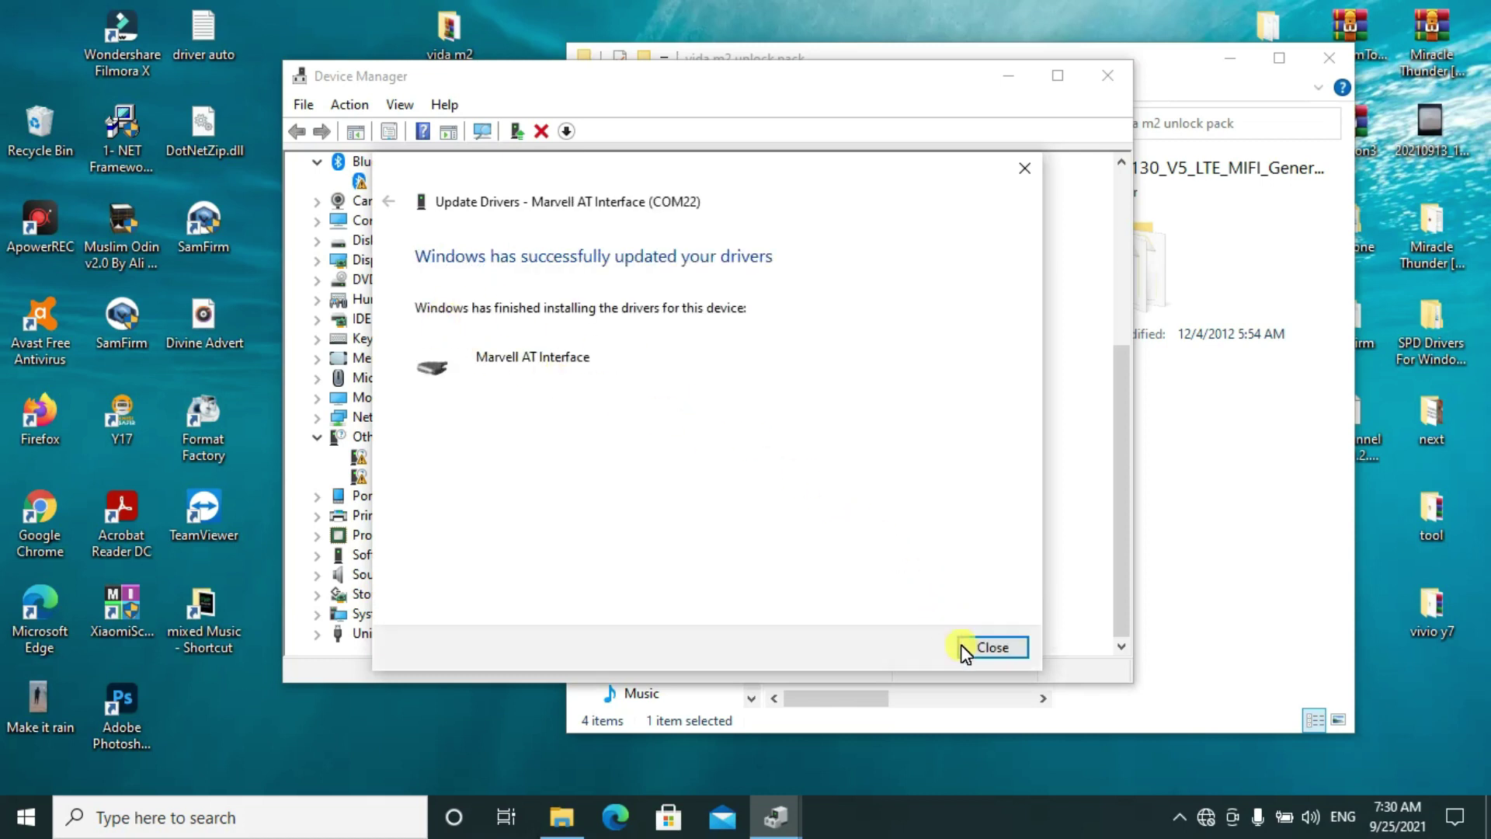
# Dismiss the success message and start a manual driver update for Mobile Diag Interface
pyautogui.click(985, 650)
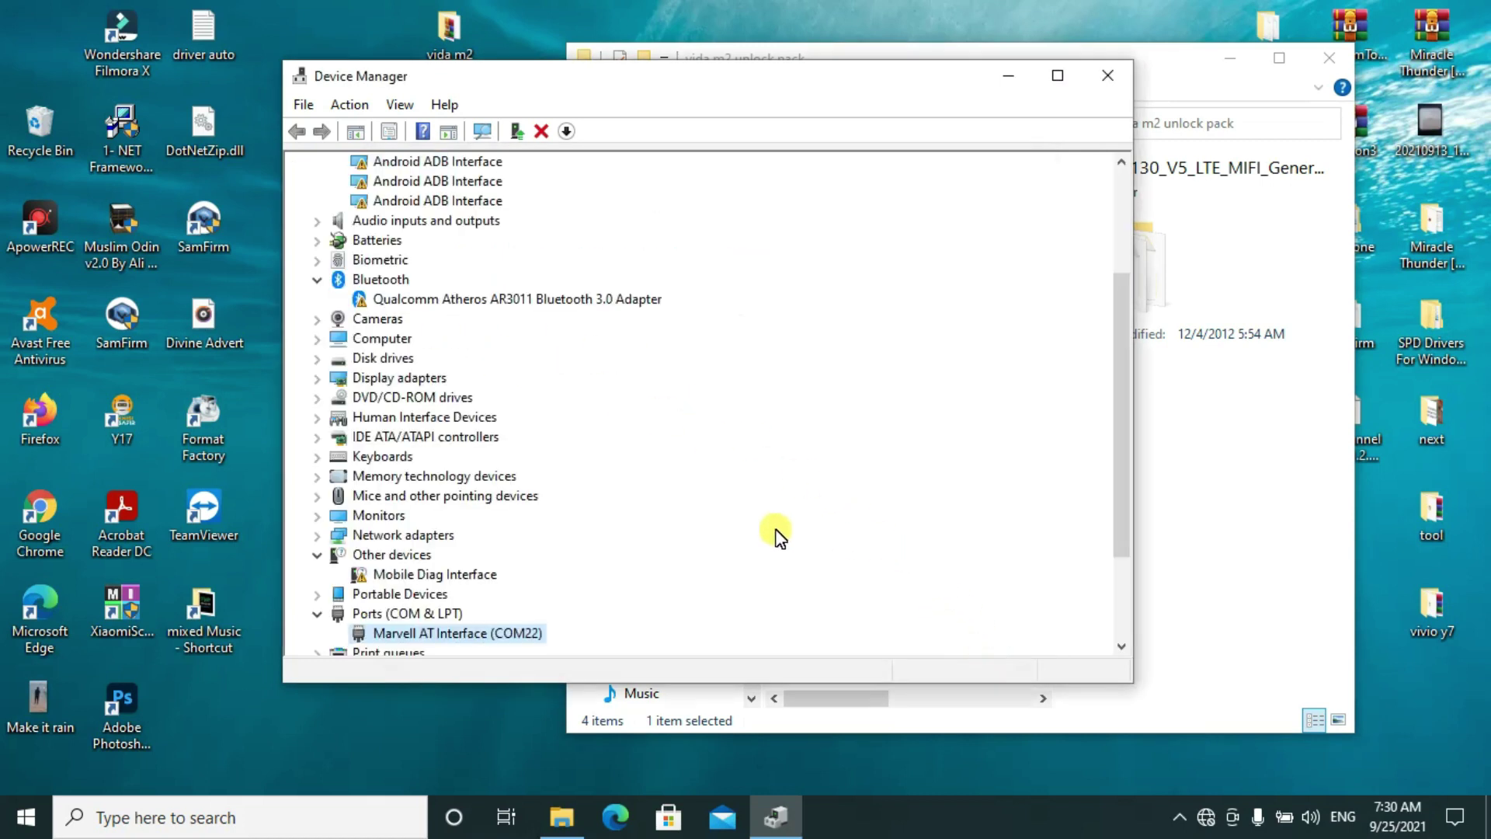
pyautogui.scroll(-1, 544, 556)
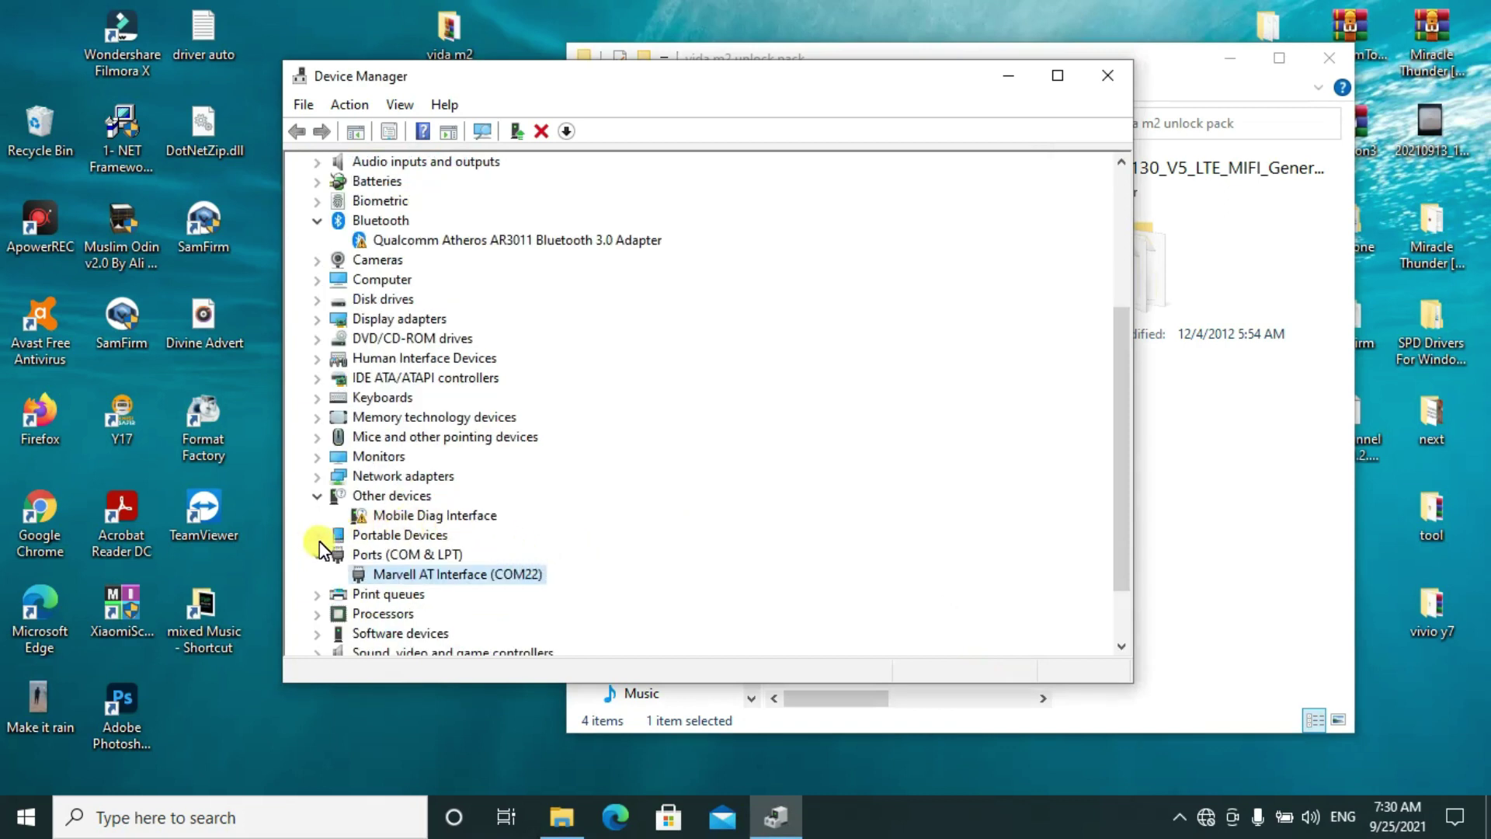
pyautogui.rightClick(387, 519)
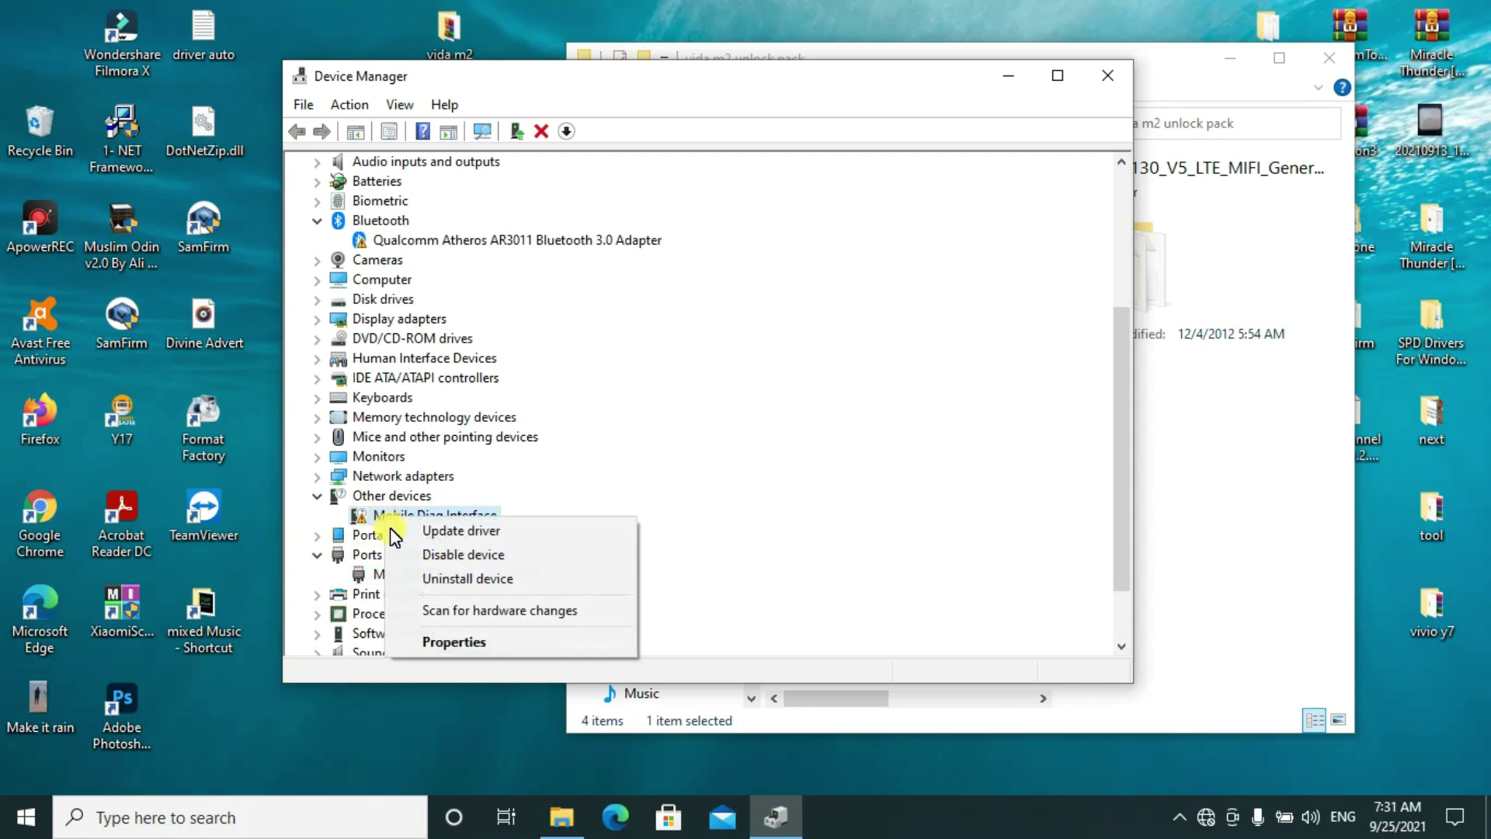
pyautogui.click(487, 536)
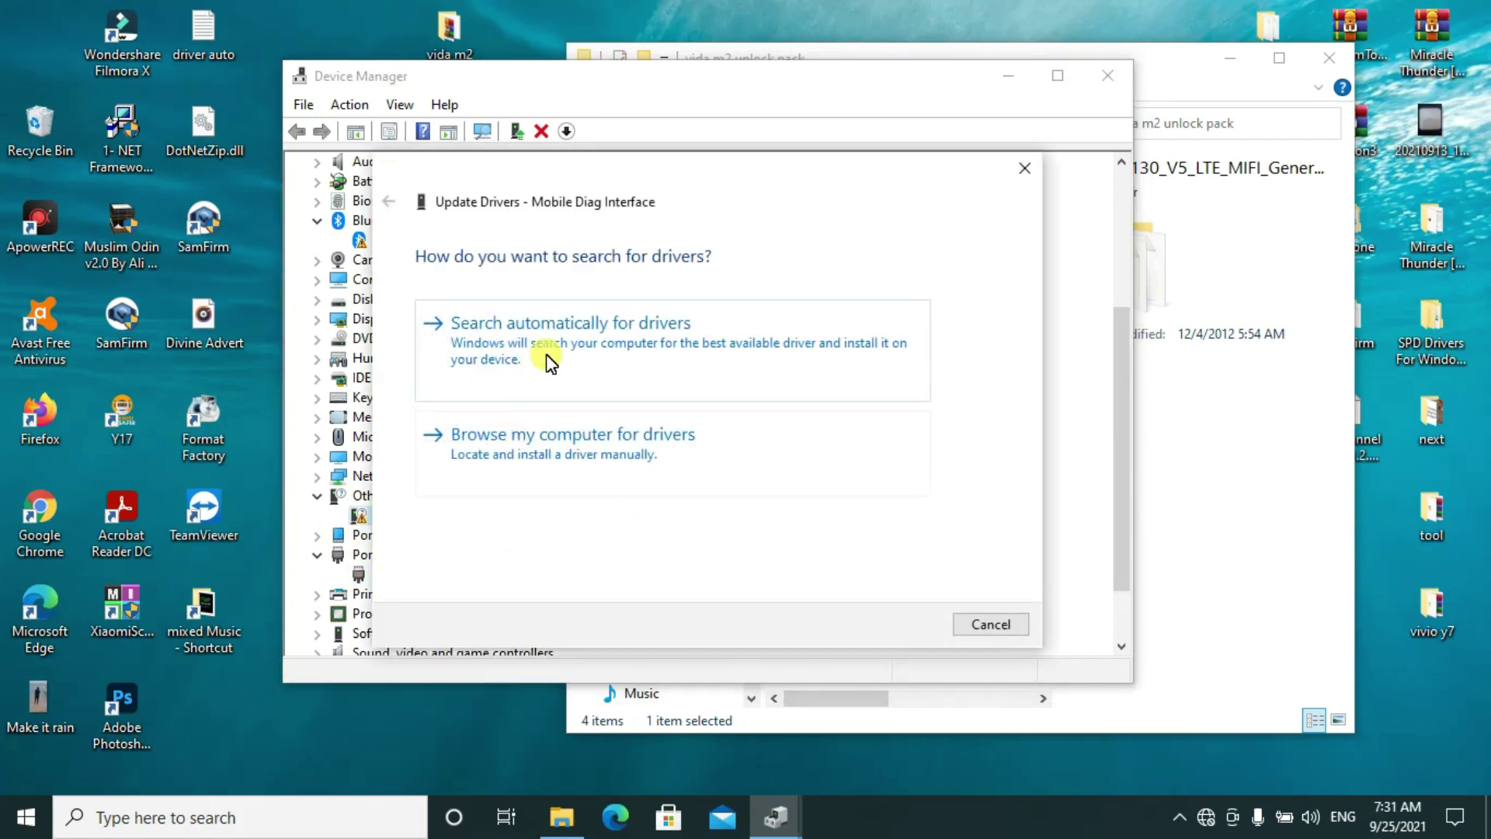
pyautogui.click(641, 445)
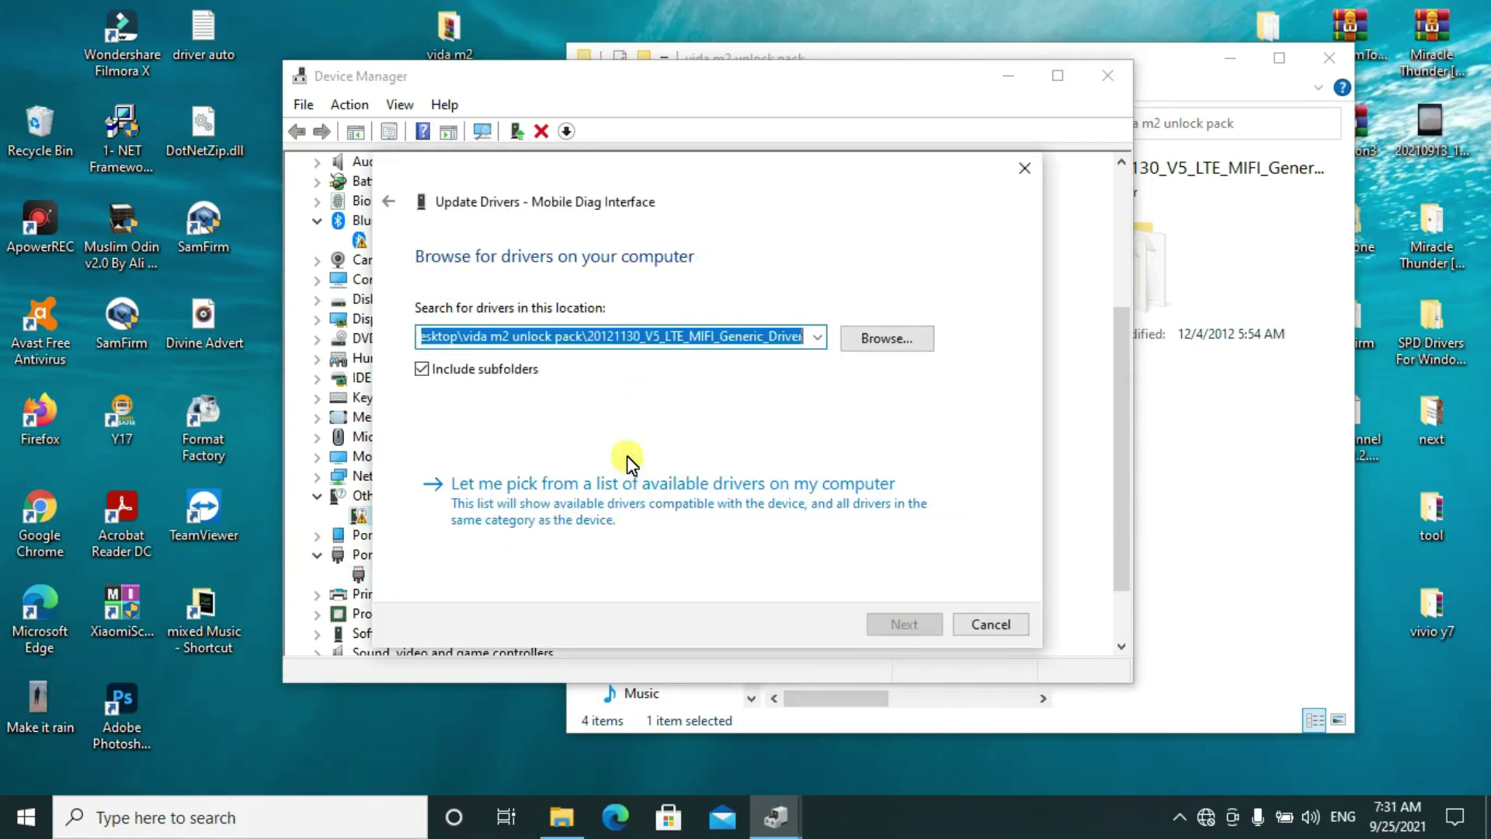
pyautogui.click(881, 341)
# Install the Mobile Diag Interface driver from the generic driver folder as Marvell DIAG USB Device
pyautogui.scroll(-5, 722, 392)
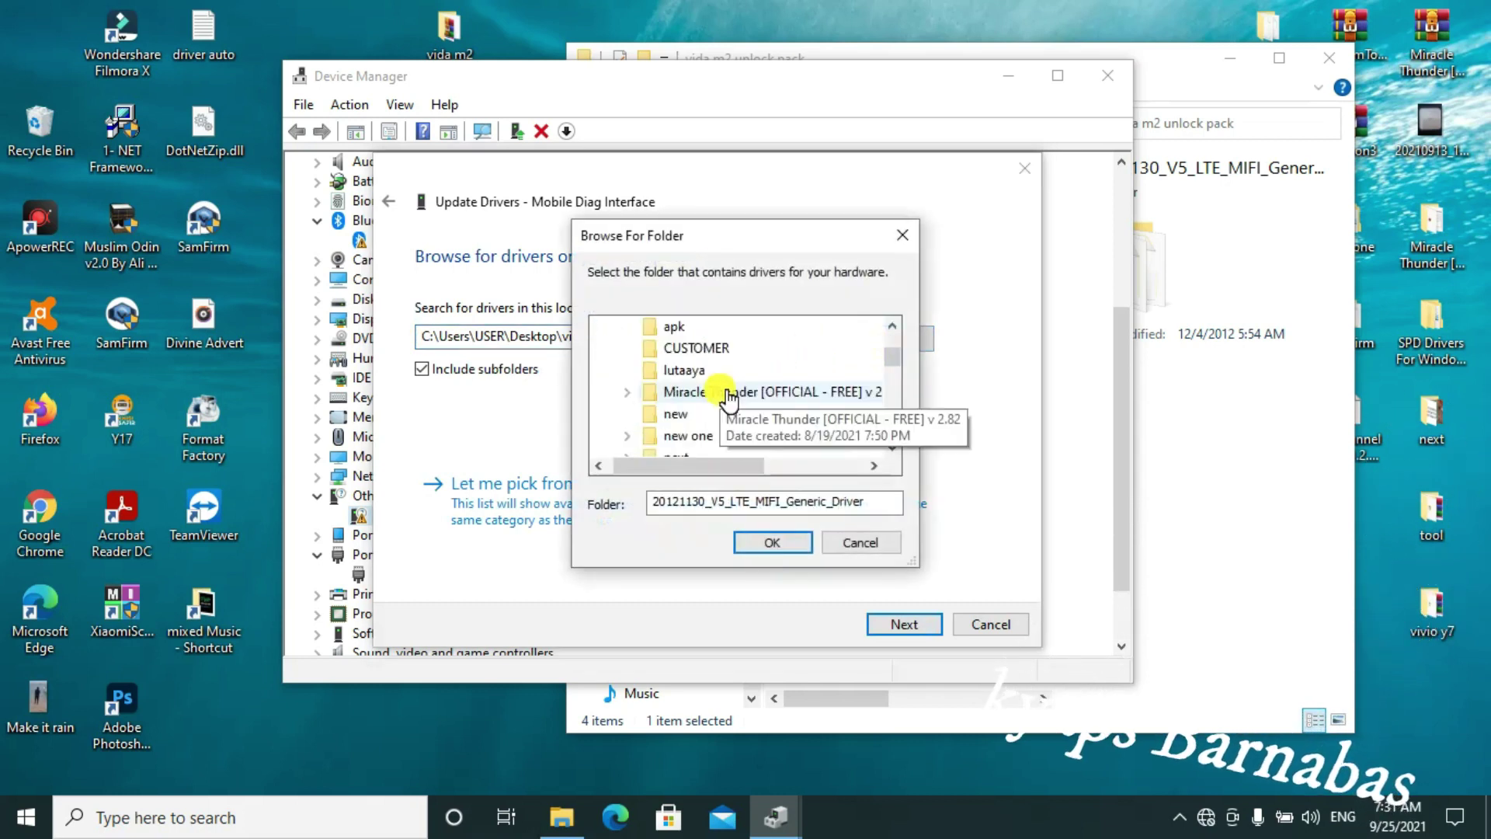
pyautogui.scroll(-1, 726, 396)
pyautogui.scroll(-1, 744, 392)
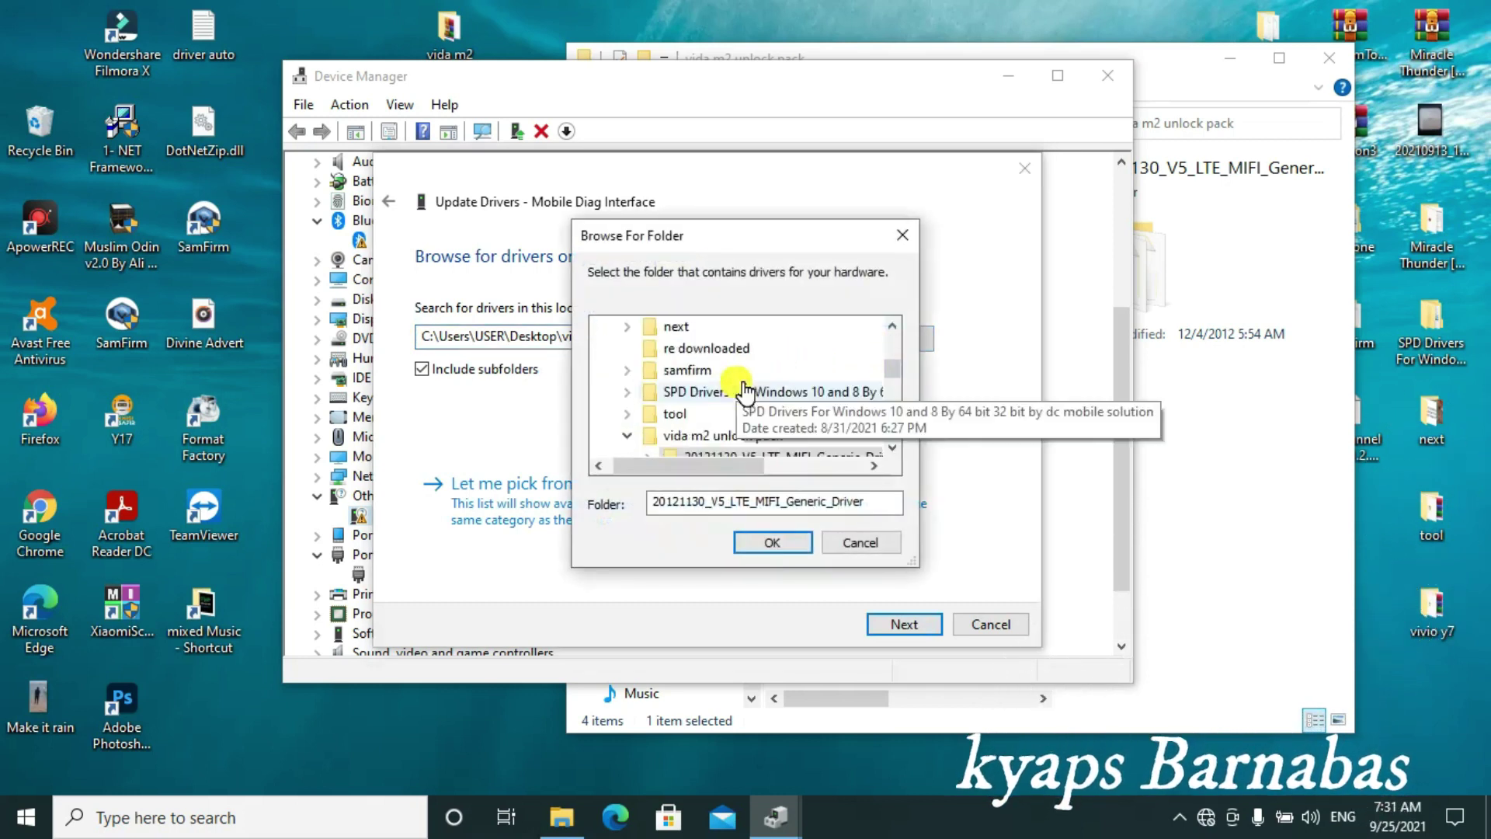
pyautogui.scroll(-2, 722, 407)
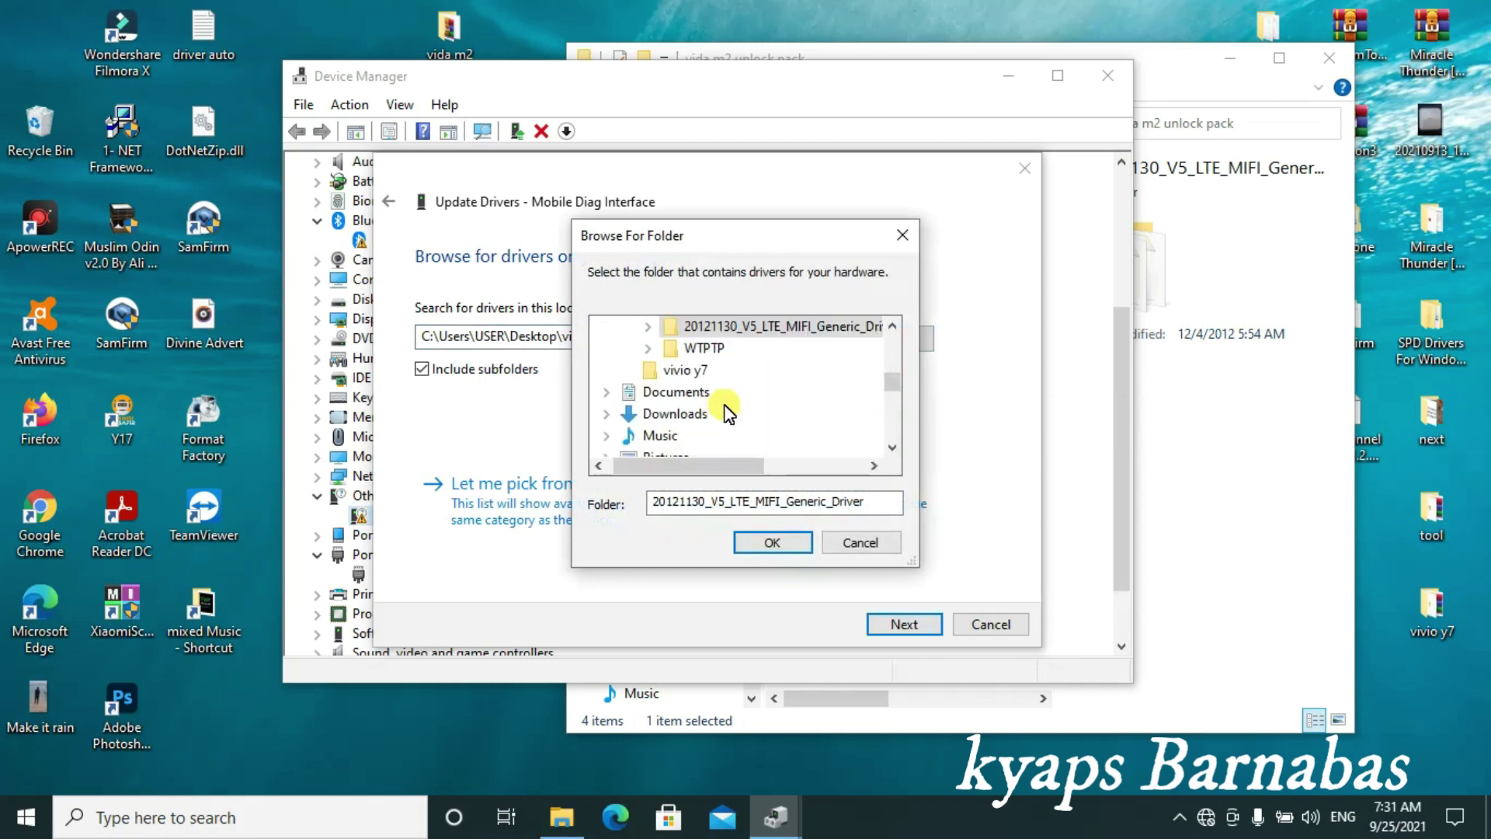
pyautogui.doubleClick(771, 326)
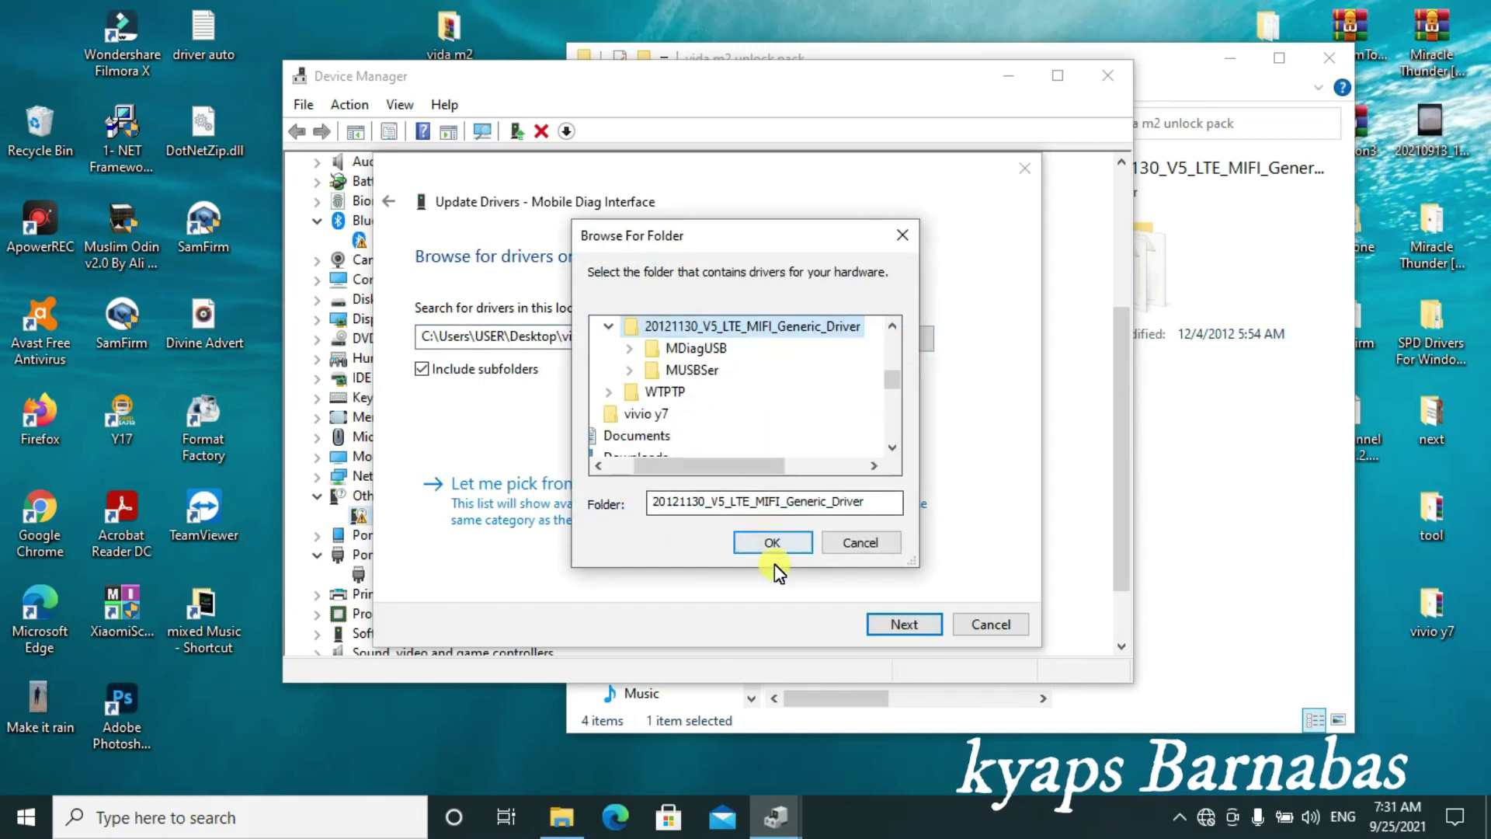
pyautogui.click(774, 544)
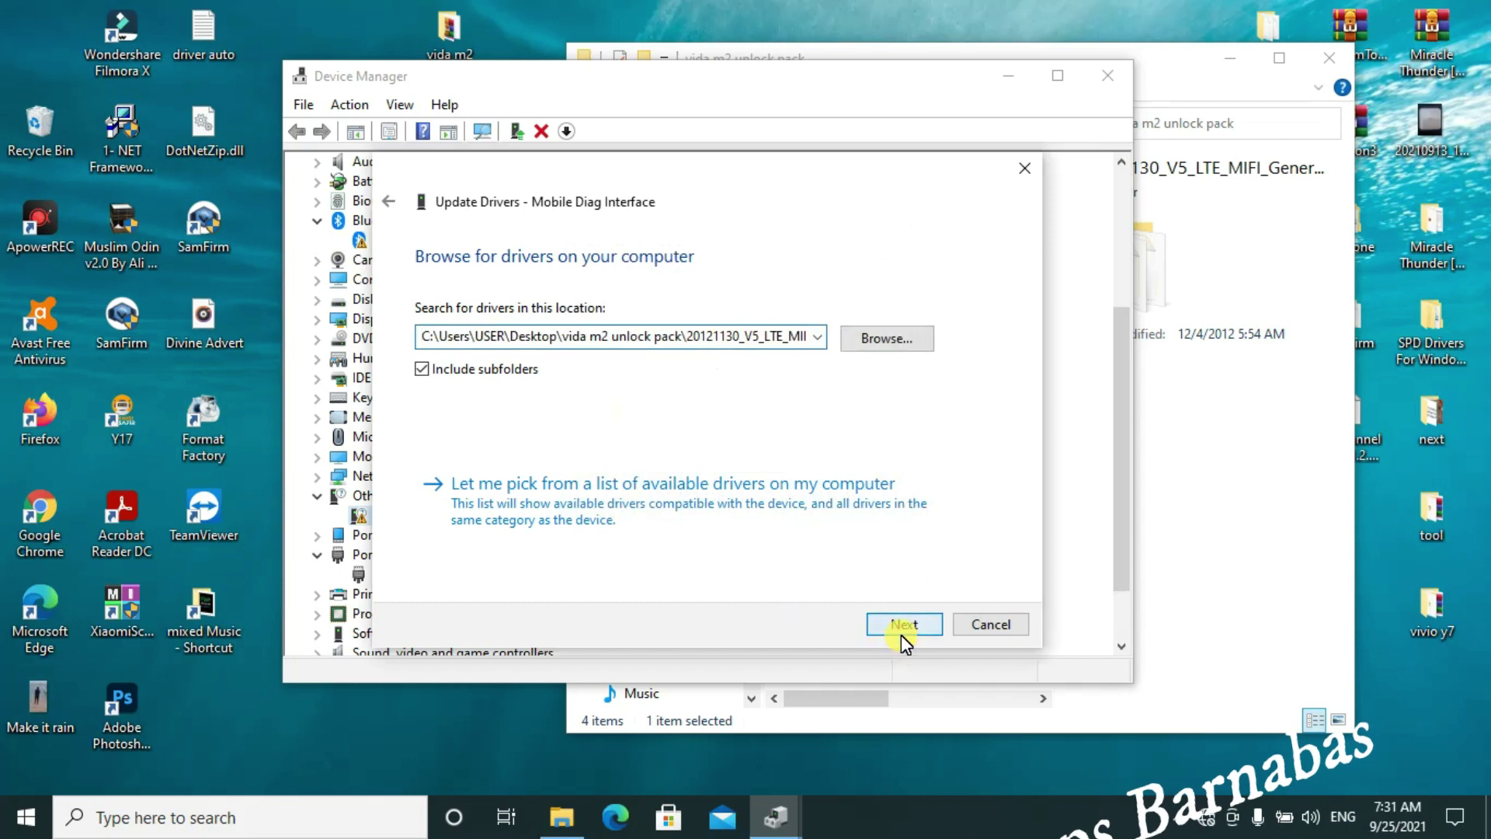
pyautogui.click(902, 626)
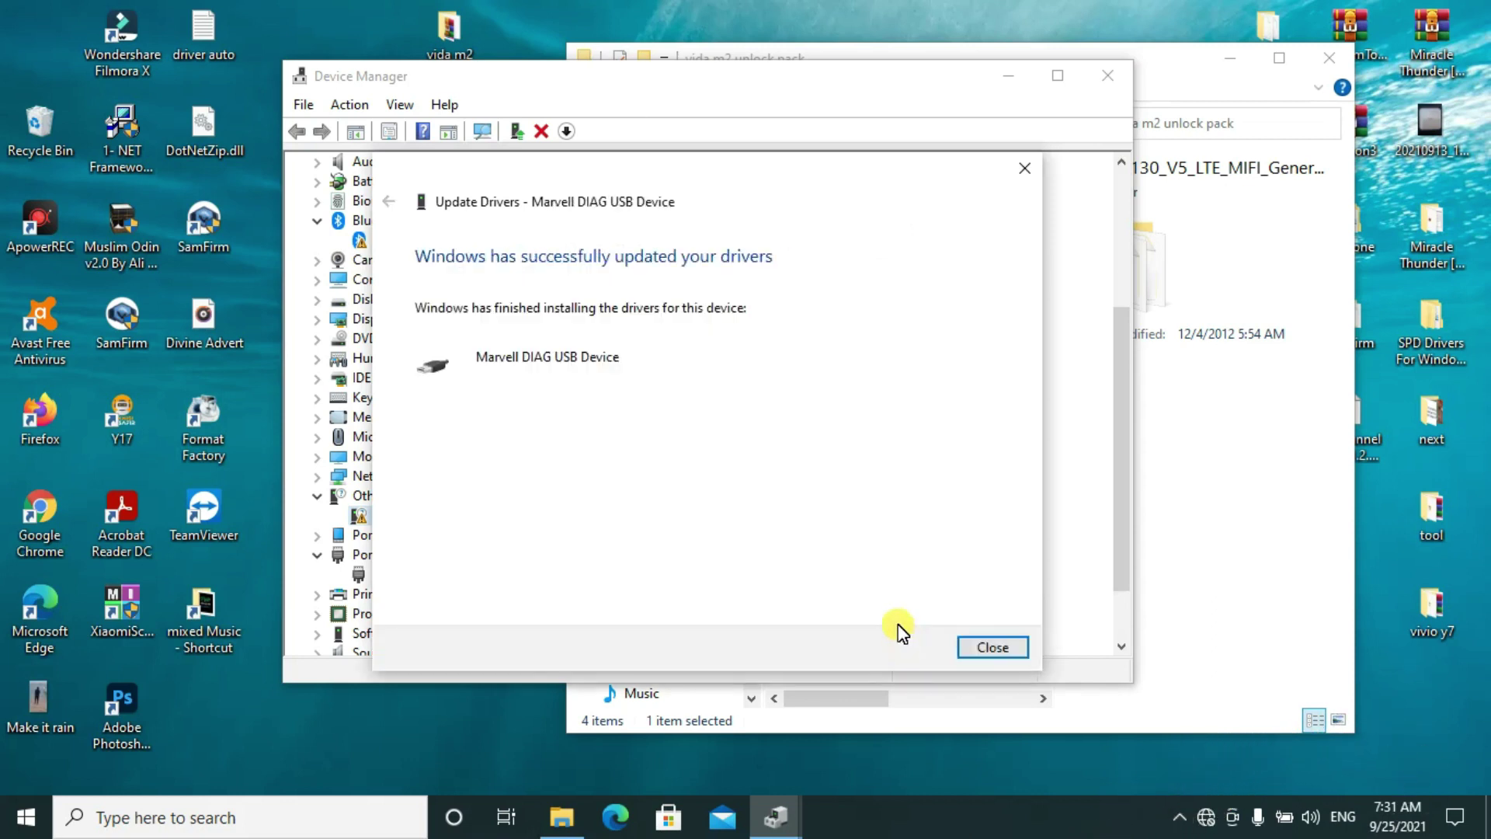
pyautogui.click(989, 653)
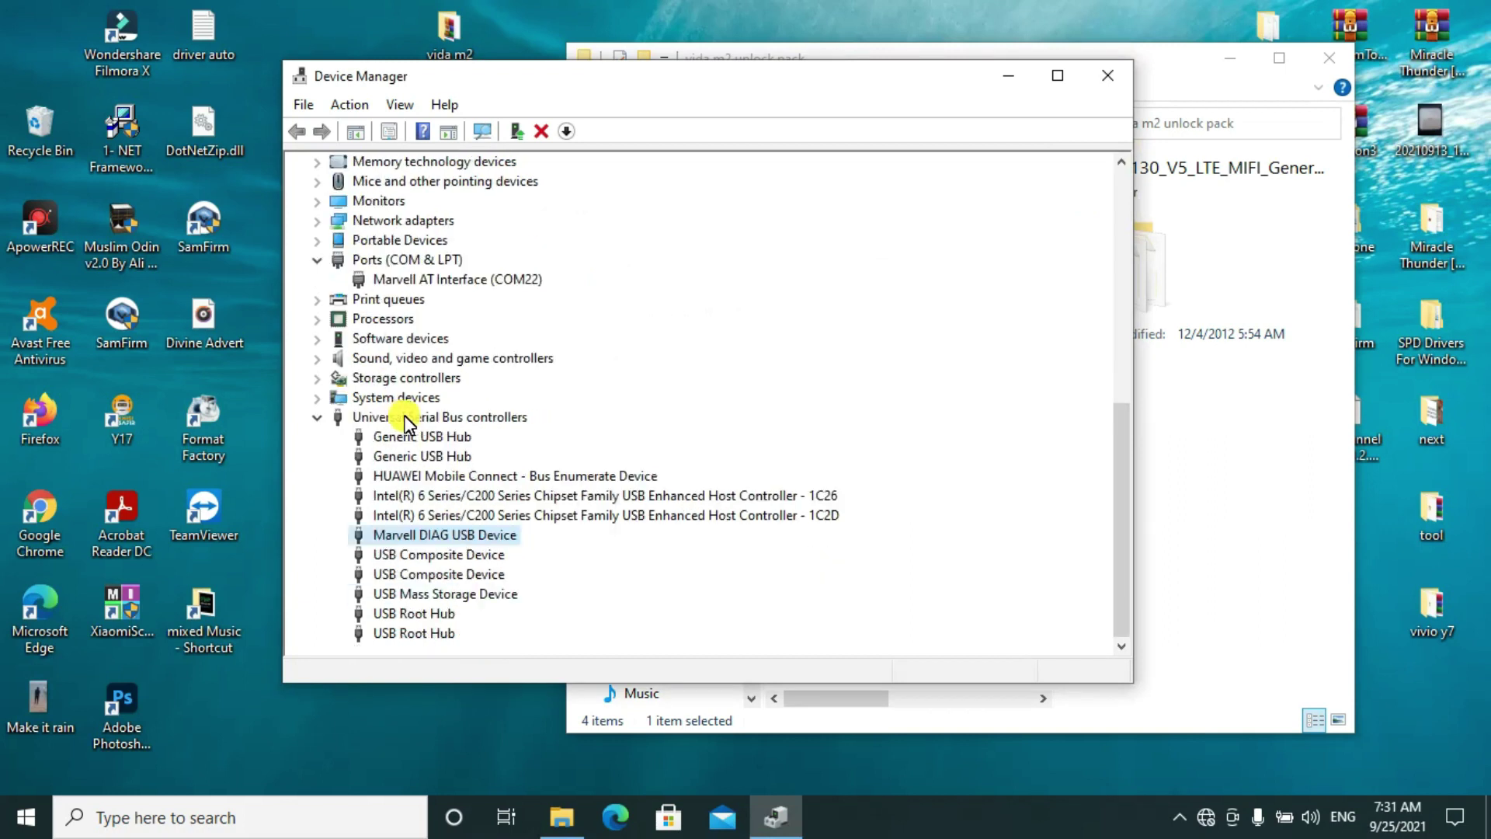
pyautogui.scroll(1, 400, 431)
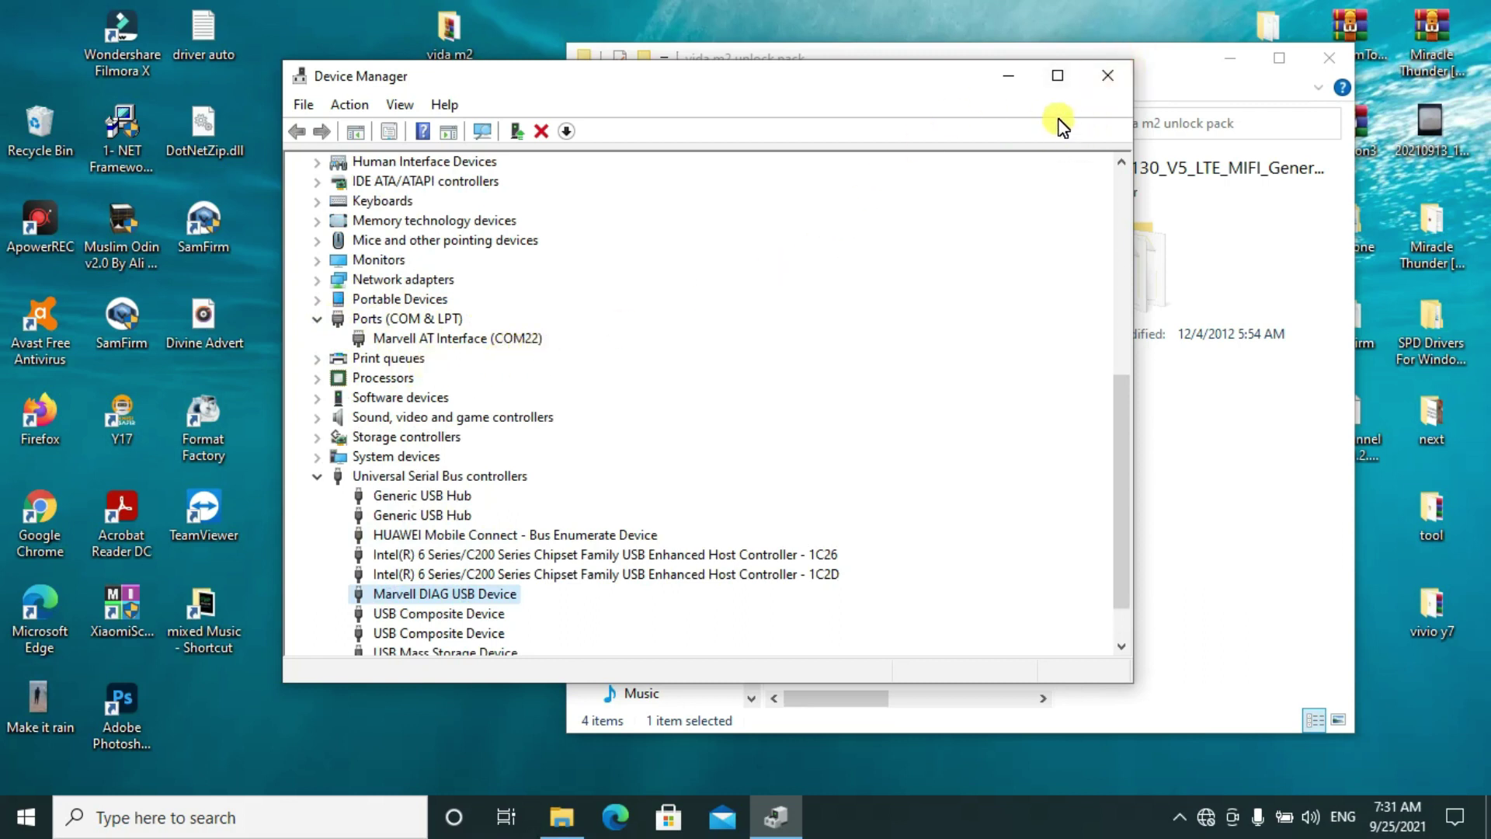
# Minimize Device Manager, move the unlock pack window left, and refresh the desktop
pyautogui.click(1007, 80)
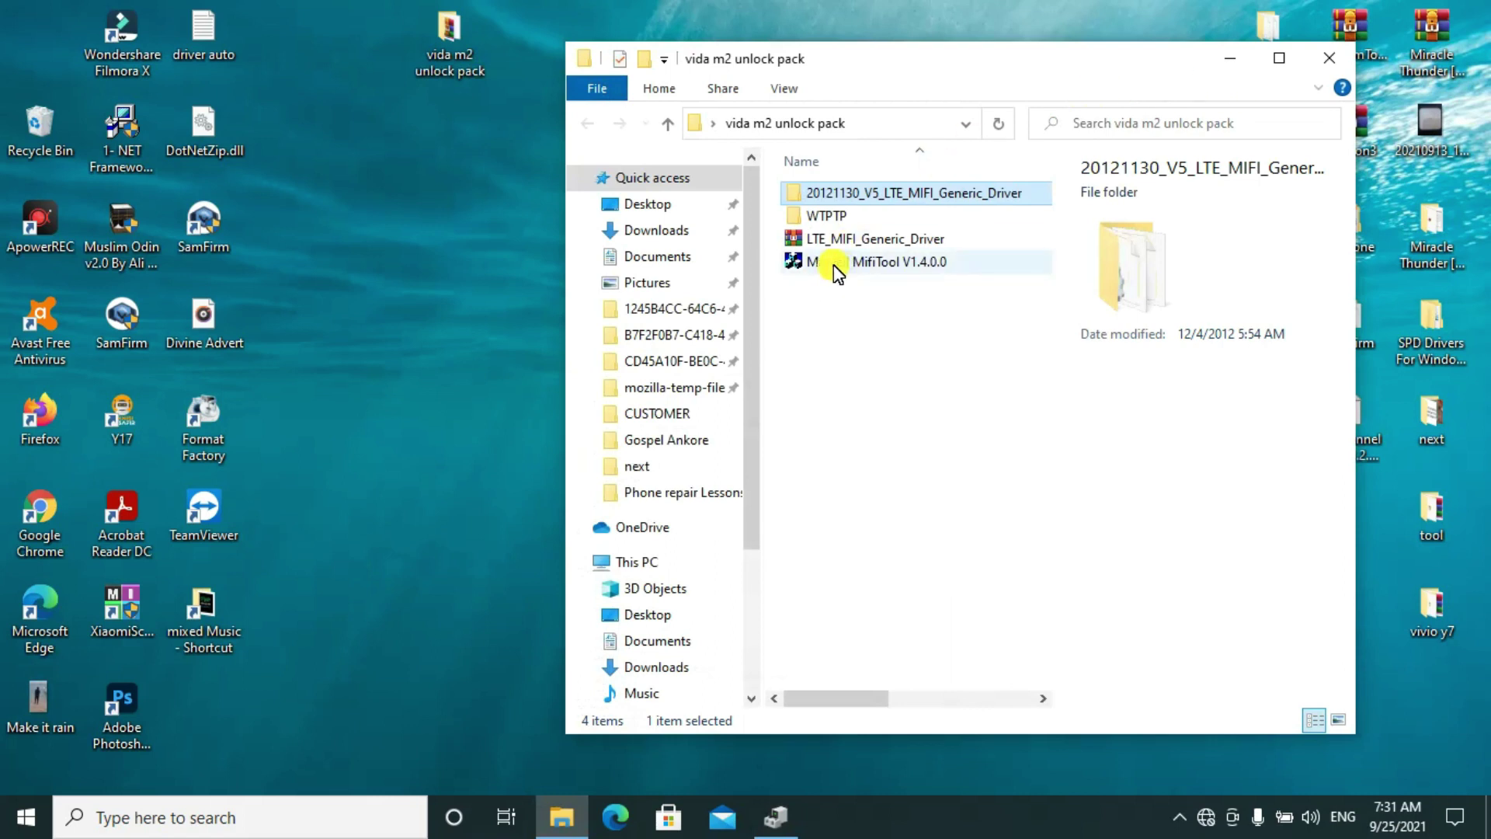
pyautogui.moveTo(1058, 72); pyautogui.dragTo(738, 92)
pyautogui.rightClick(1092, 180)
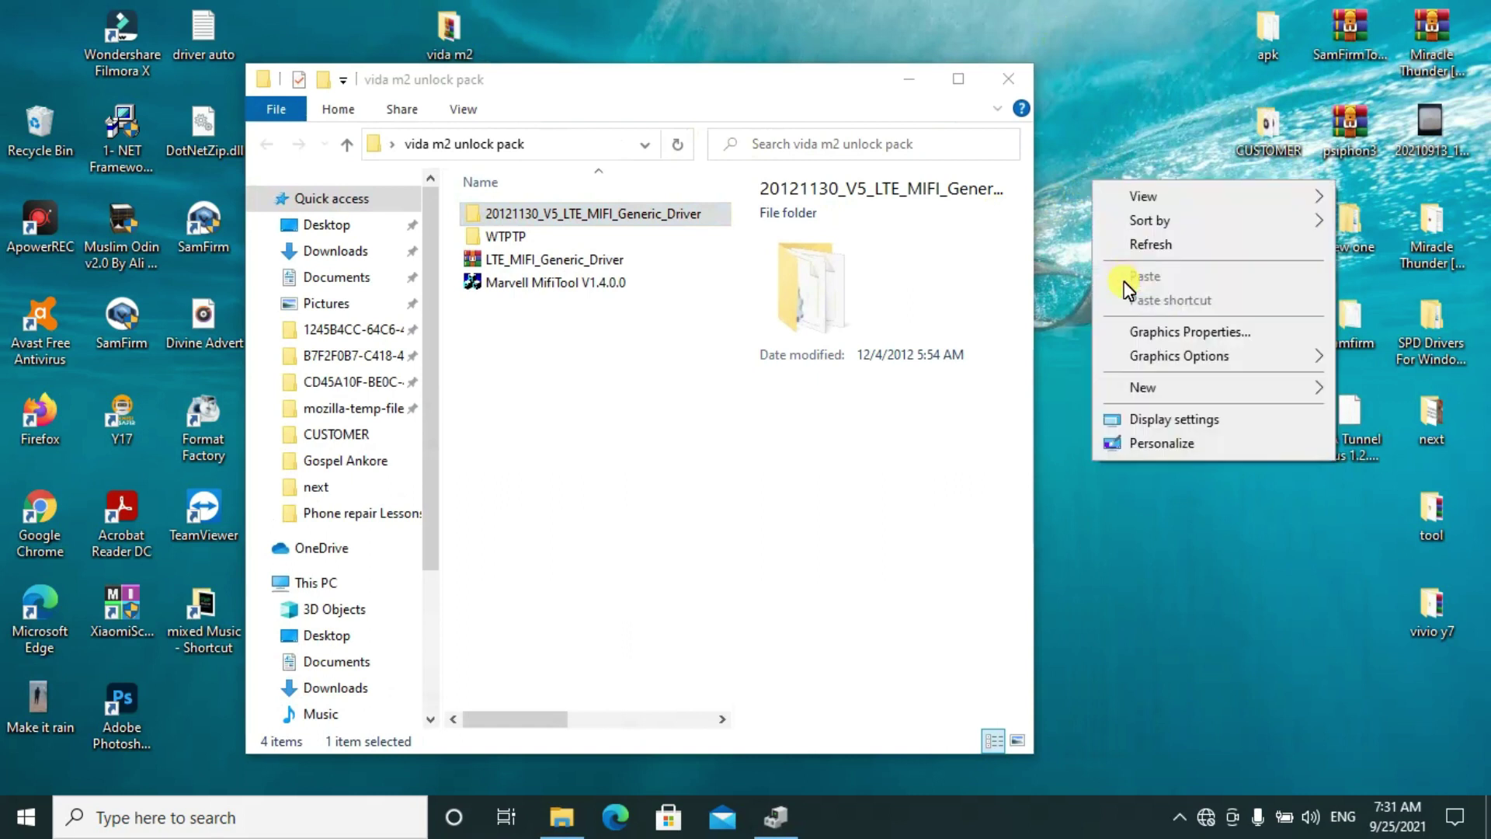
pyautogui.click(1157, 241)
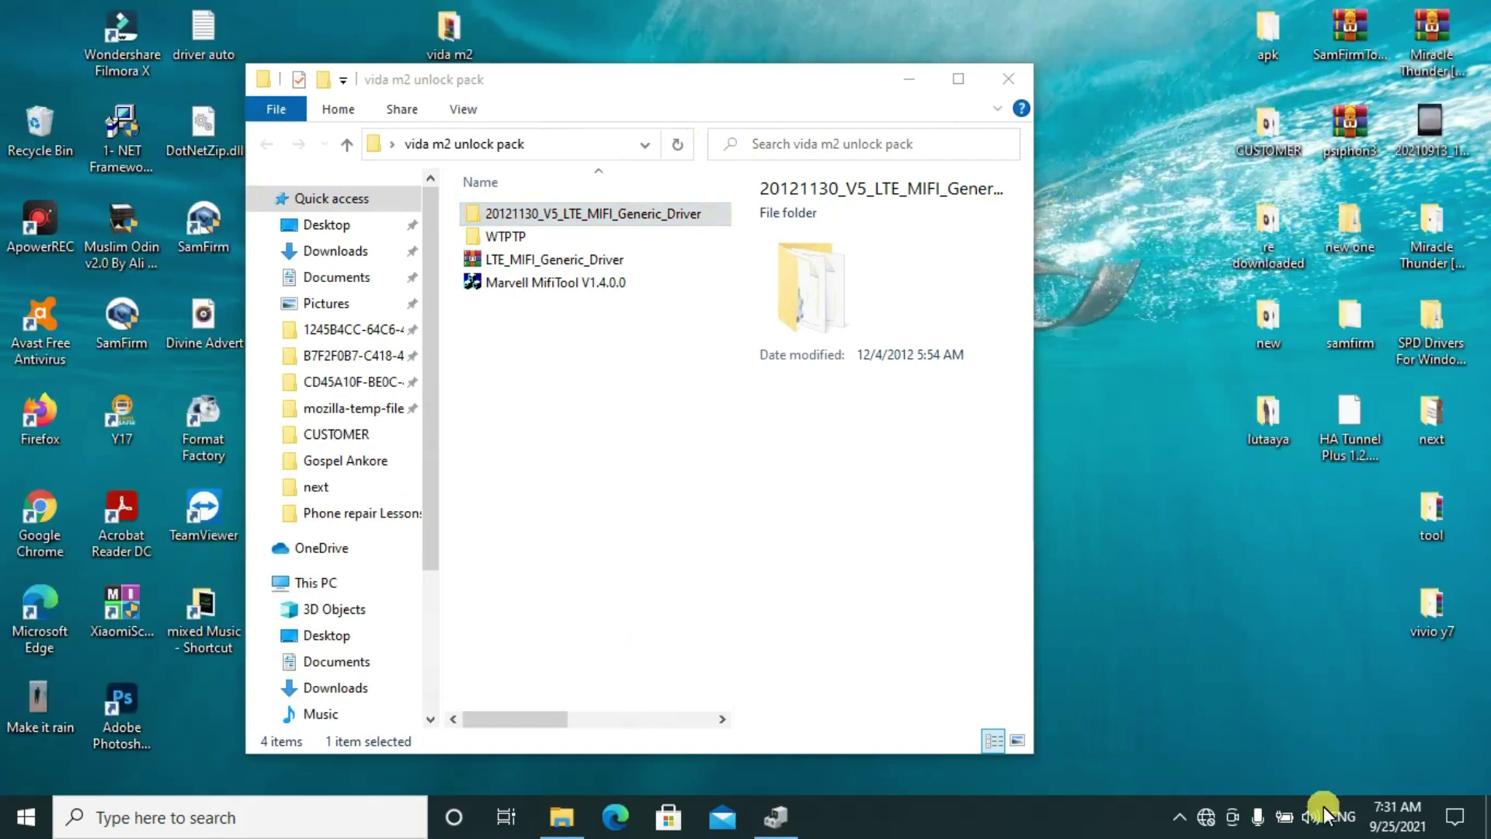
# Open Avast's tray options, then refresh the desktop again
pyautogui.click(1183, 818)
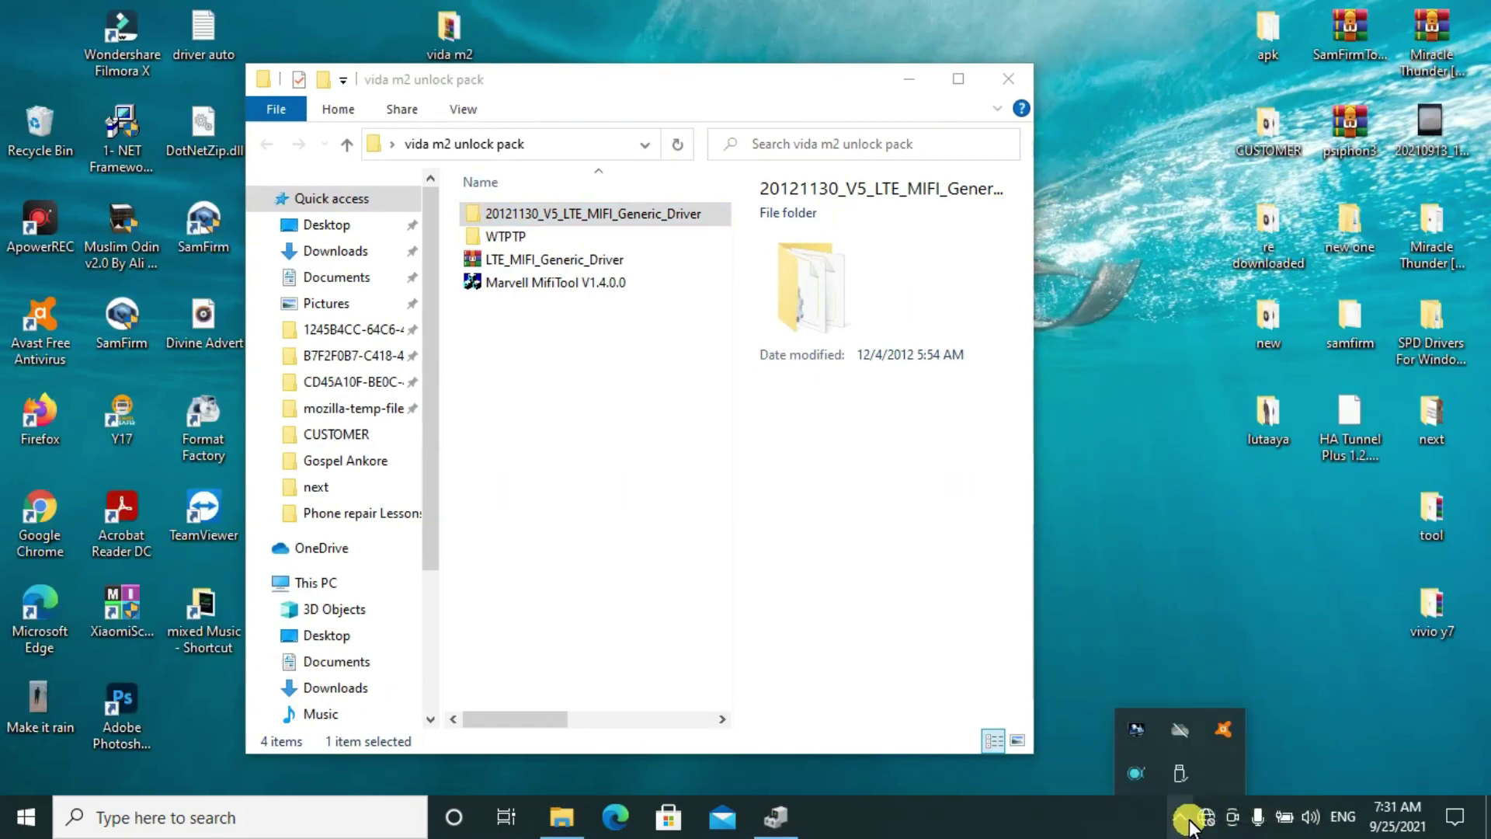
pyautogui.rightClick(1224, 725)
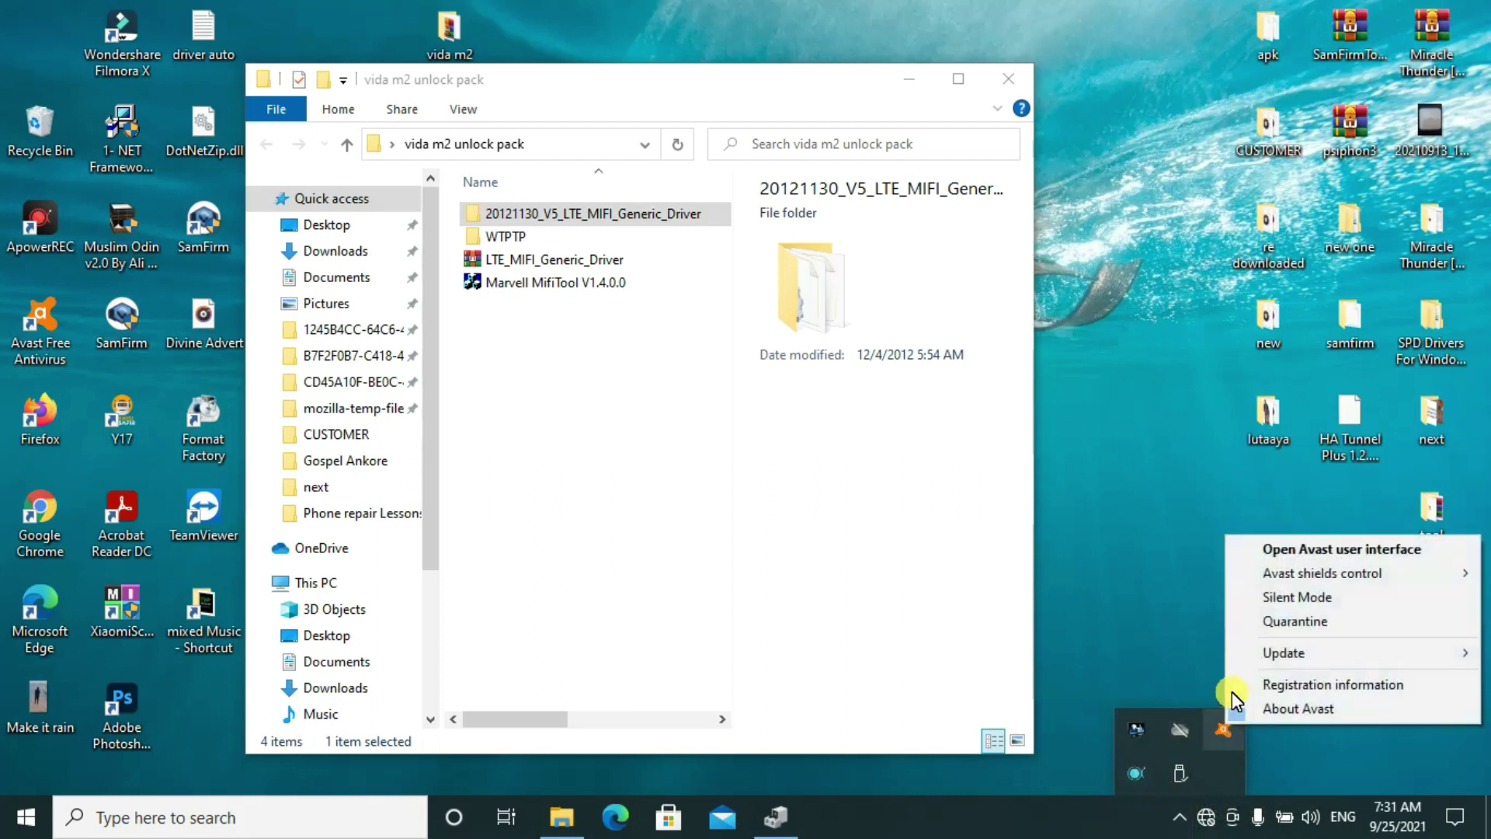
pyautogui.moveTo(1308, 567)
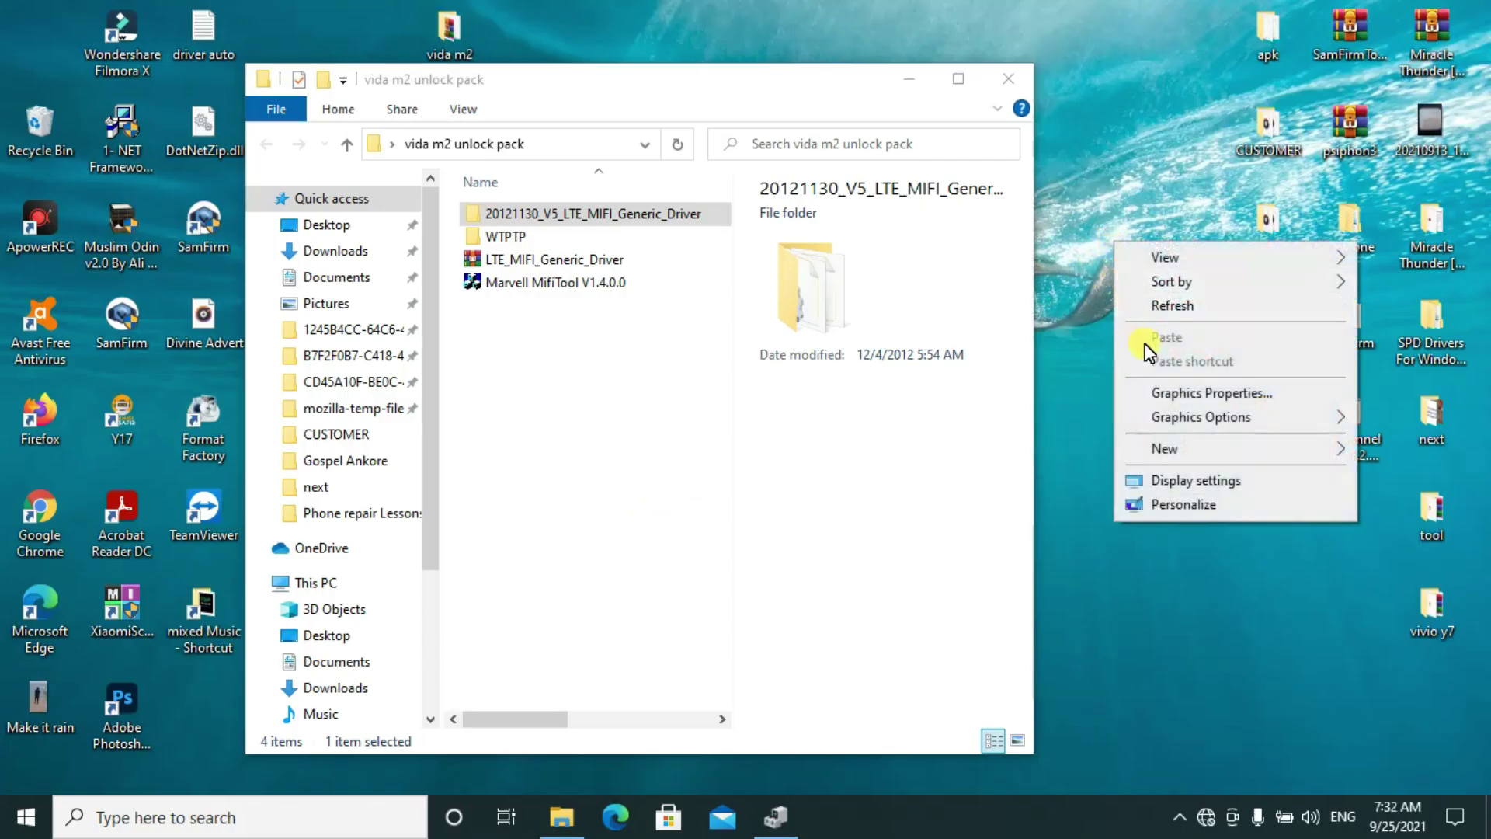
pyautogui.click(1159, 305)
pyautogui.rightClick(1158, 306)
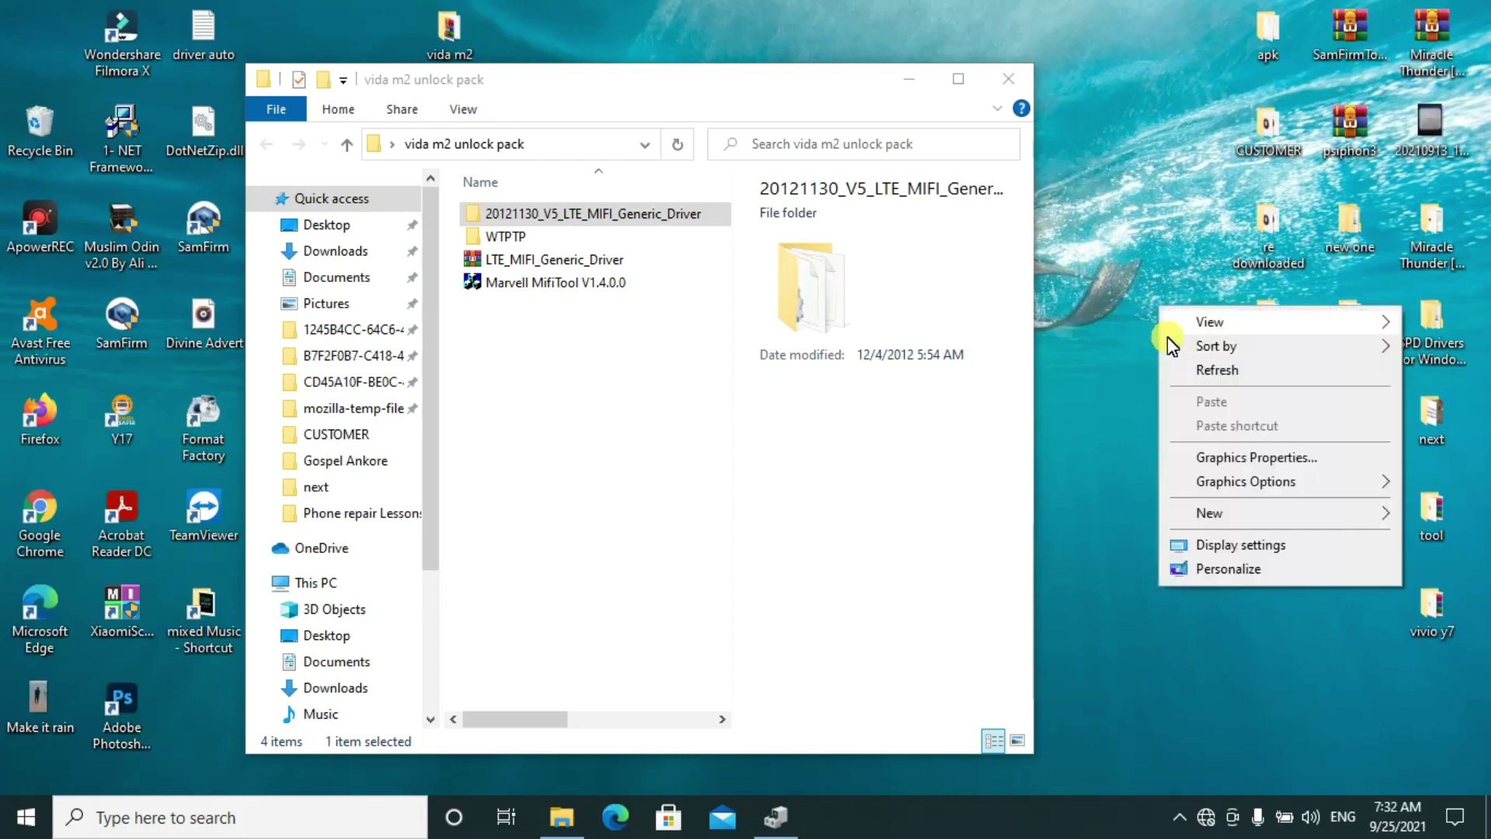
pyautogui.click(1208, 366)
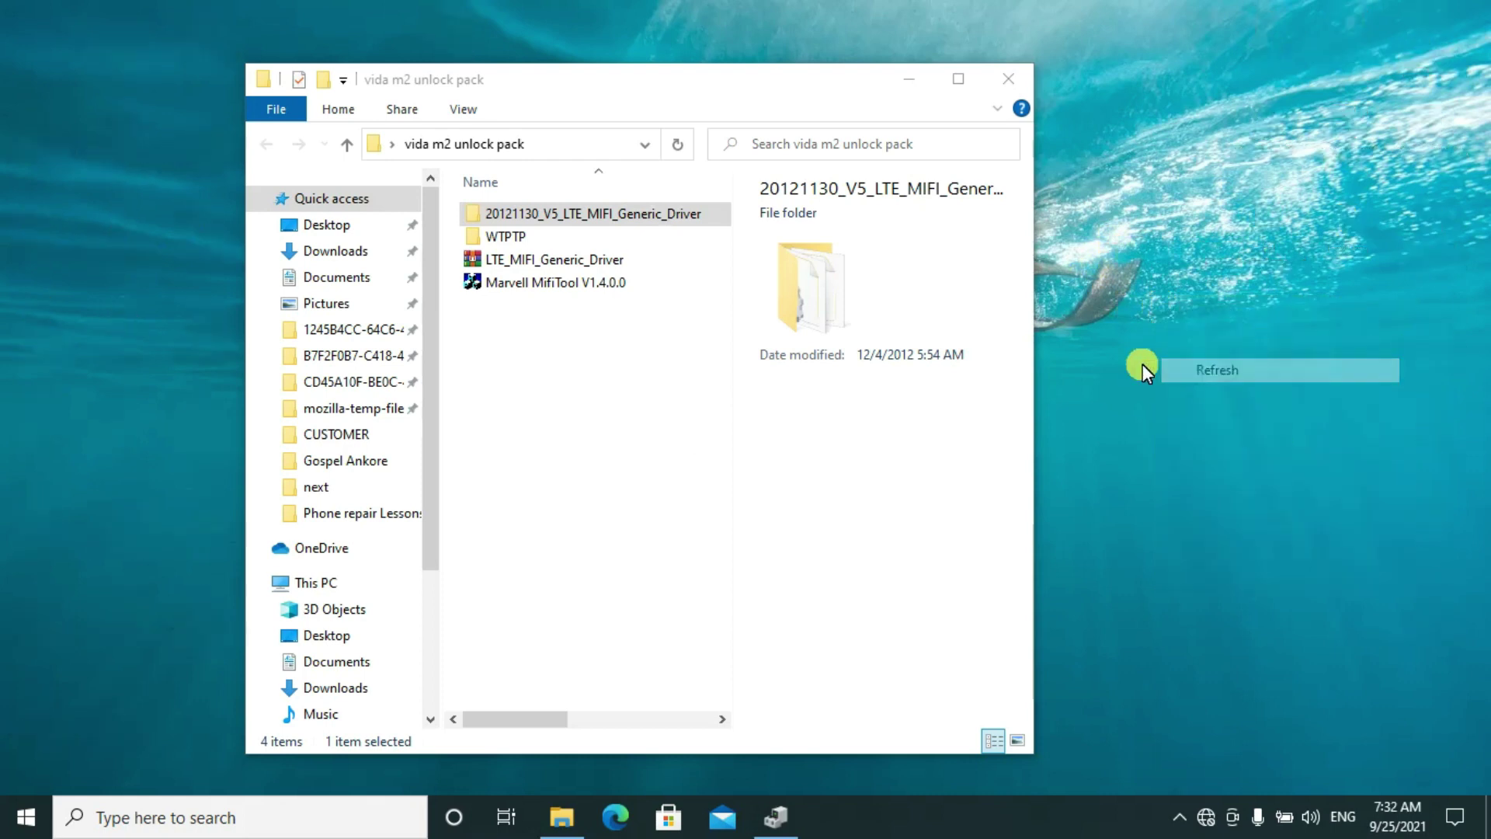
# Launch Marvell MifiTool V1.4.0.0, select port COM22, and maximize its window
pyautogui.doubleClick(552, 281)
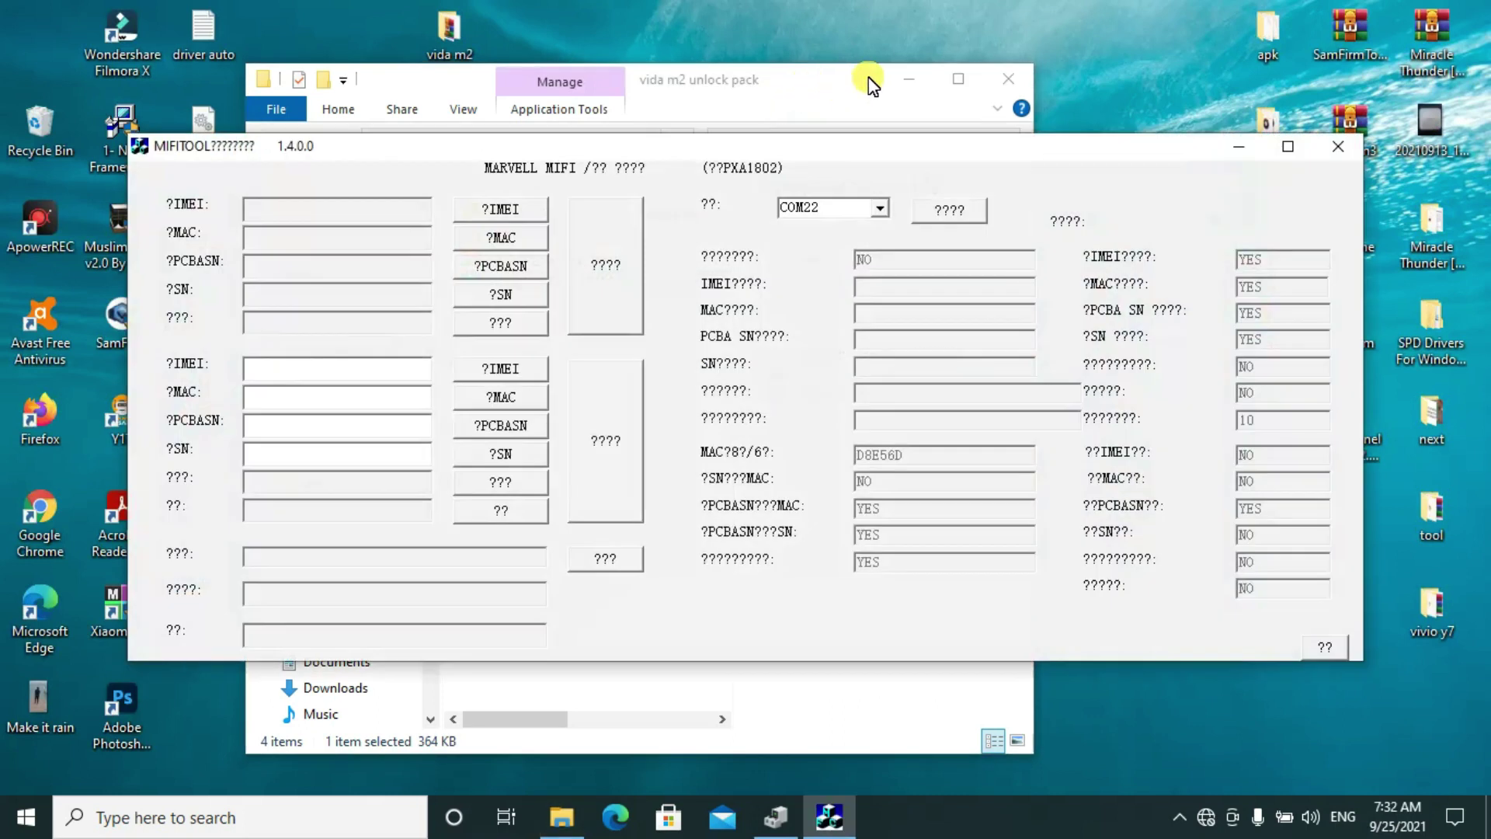
pyautogui.click(883, 210)
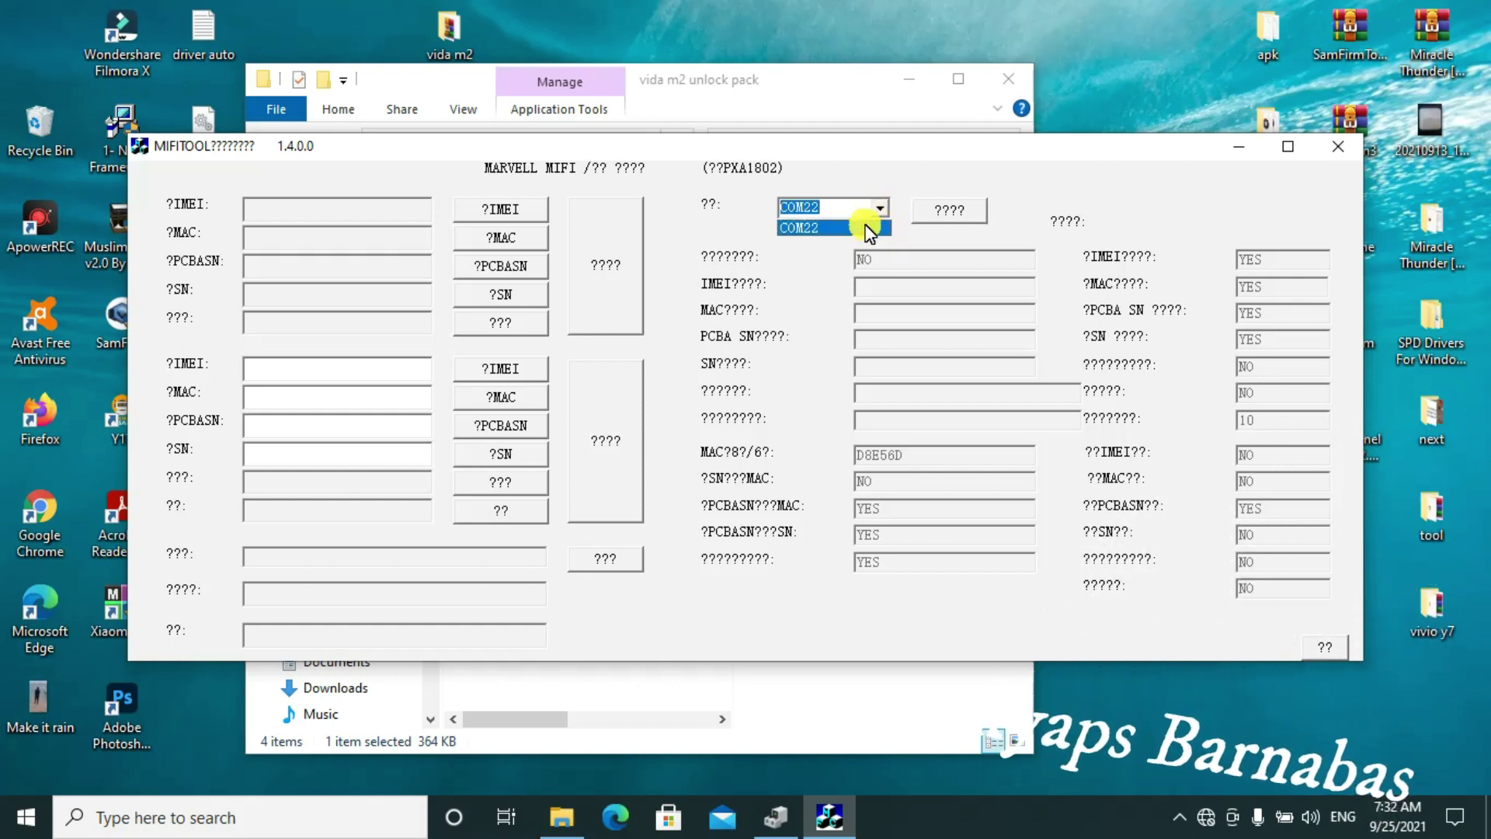
pyautogui.click(878, 215)
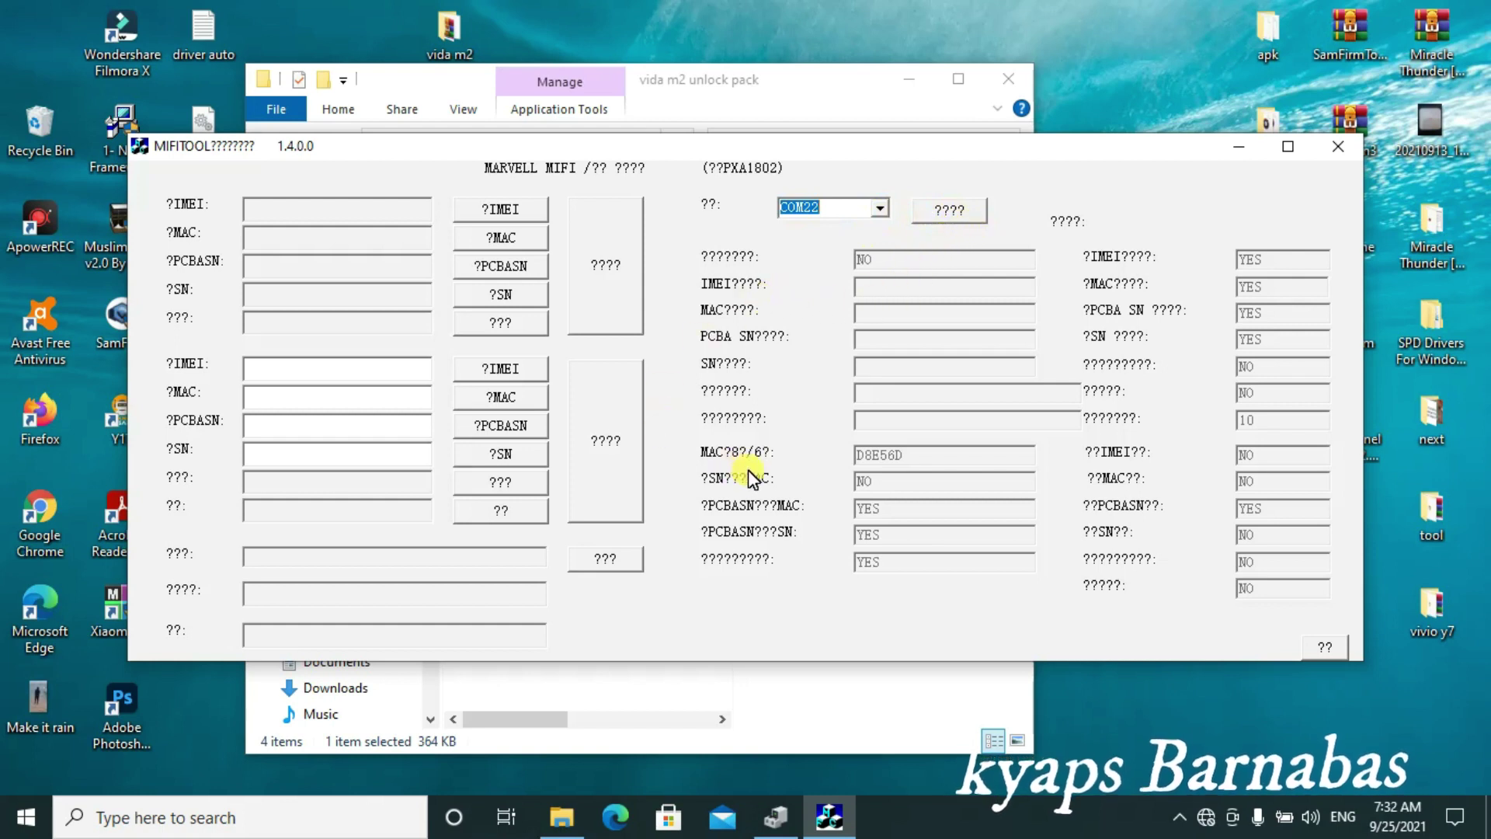
pyautogui.click(1288, 147)
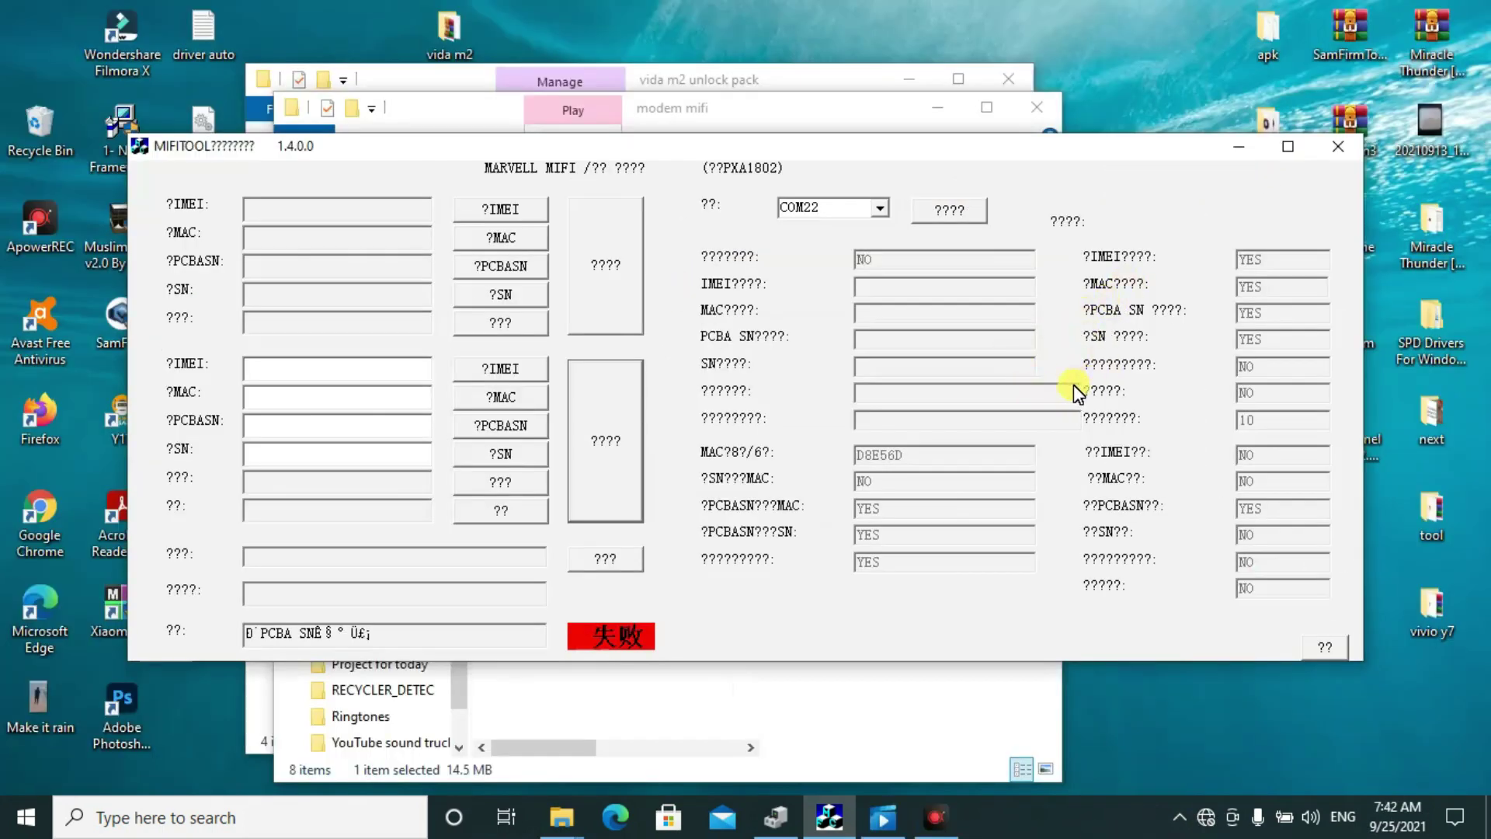
pyautogui.click(1288, 147)
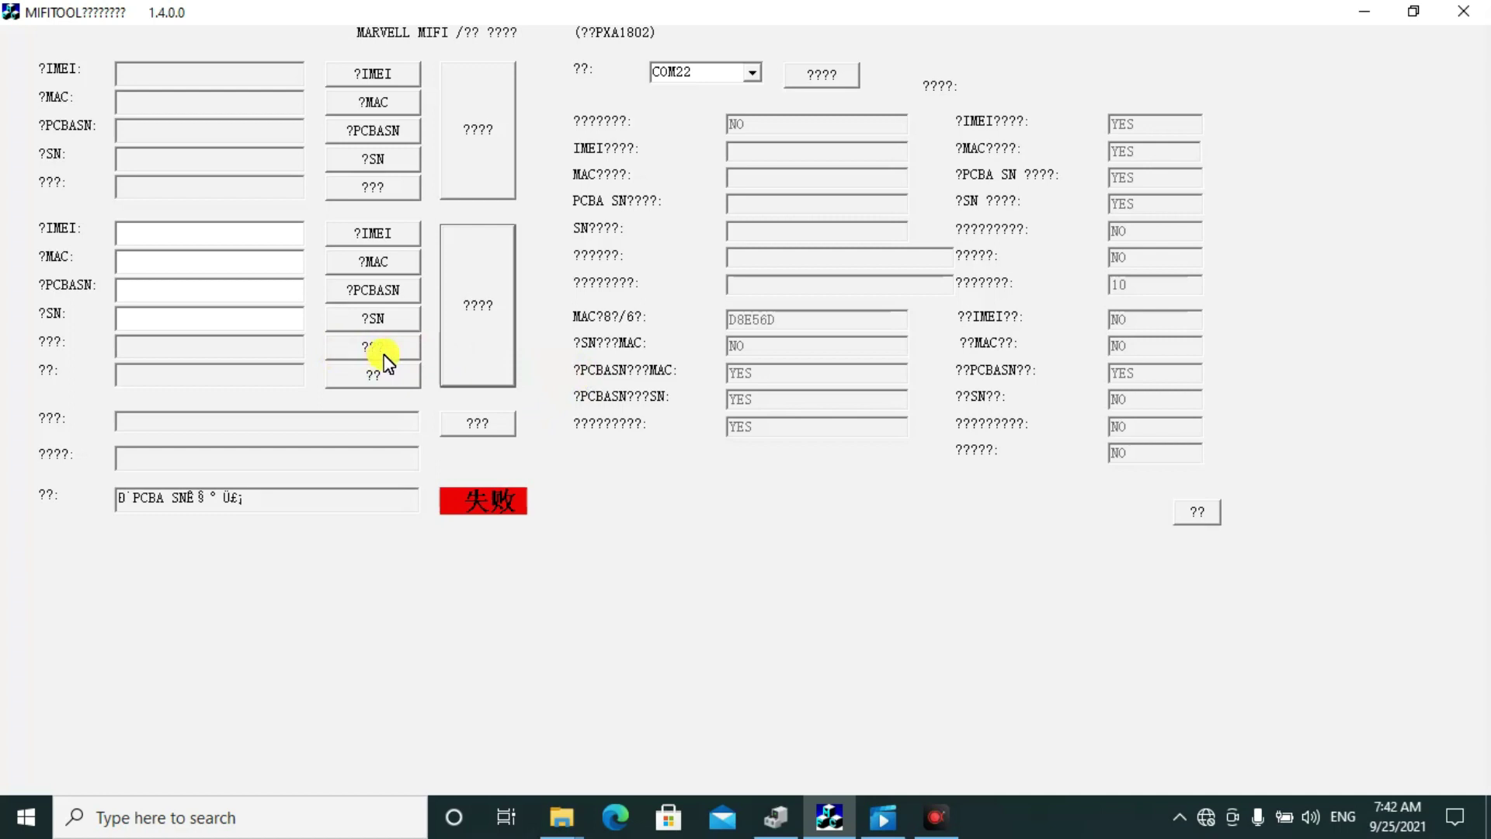
pyautogui.click(752, 76)
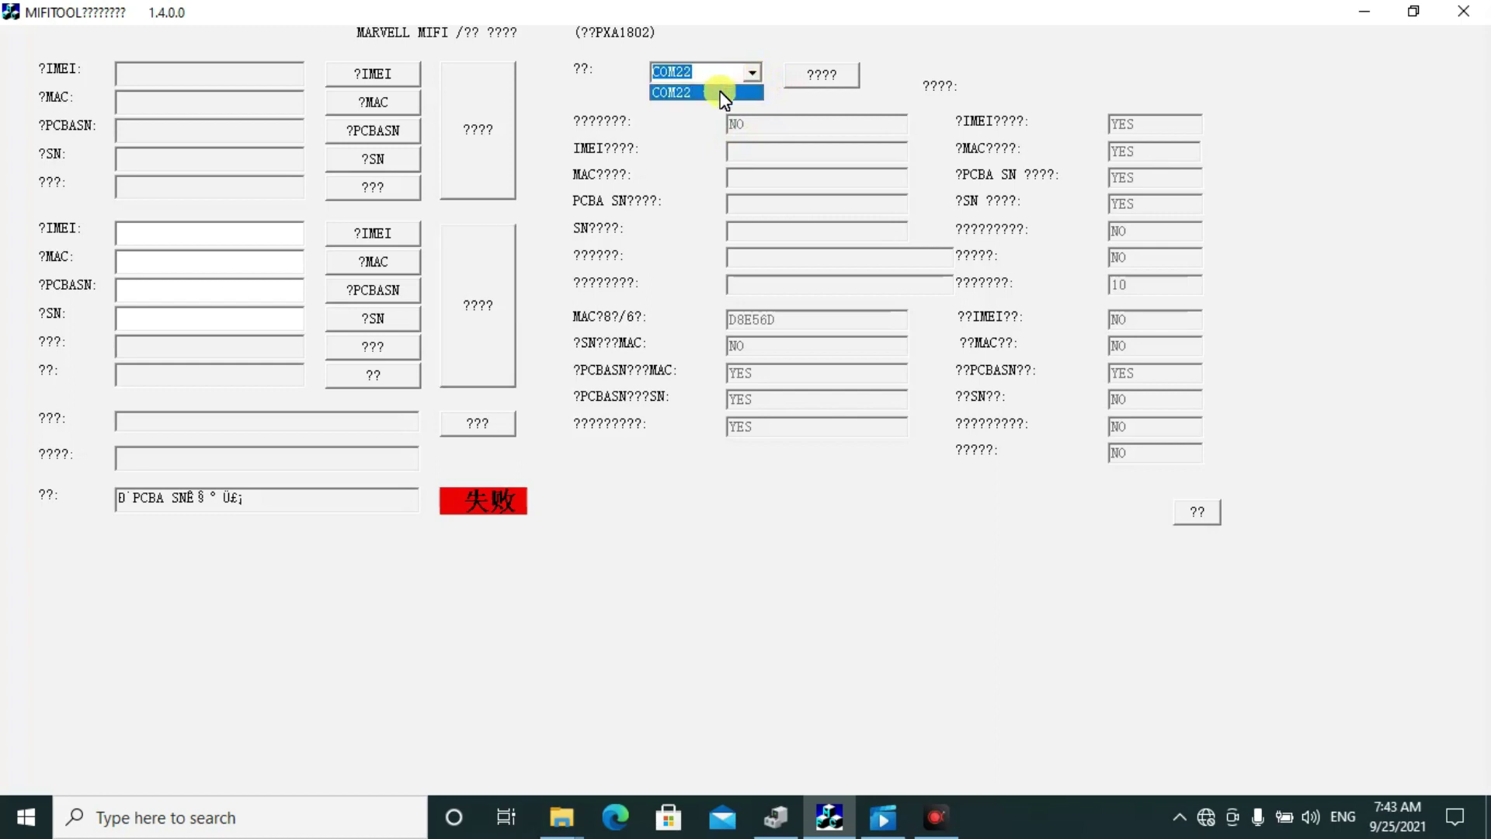
pyautogui.click(722, 92)
# Run the network unlock until UNLOCK SUCCESS shows, then minimize MifiTool
pyautogui.click(393, 354)
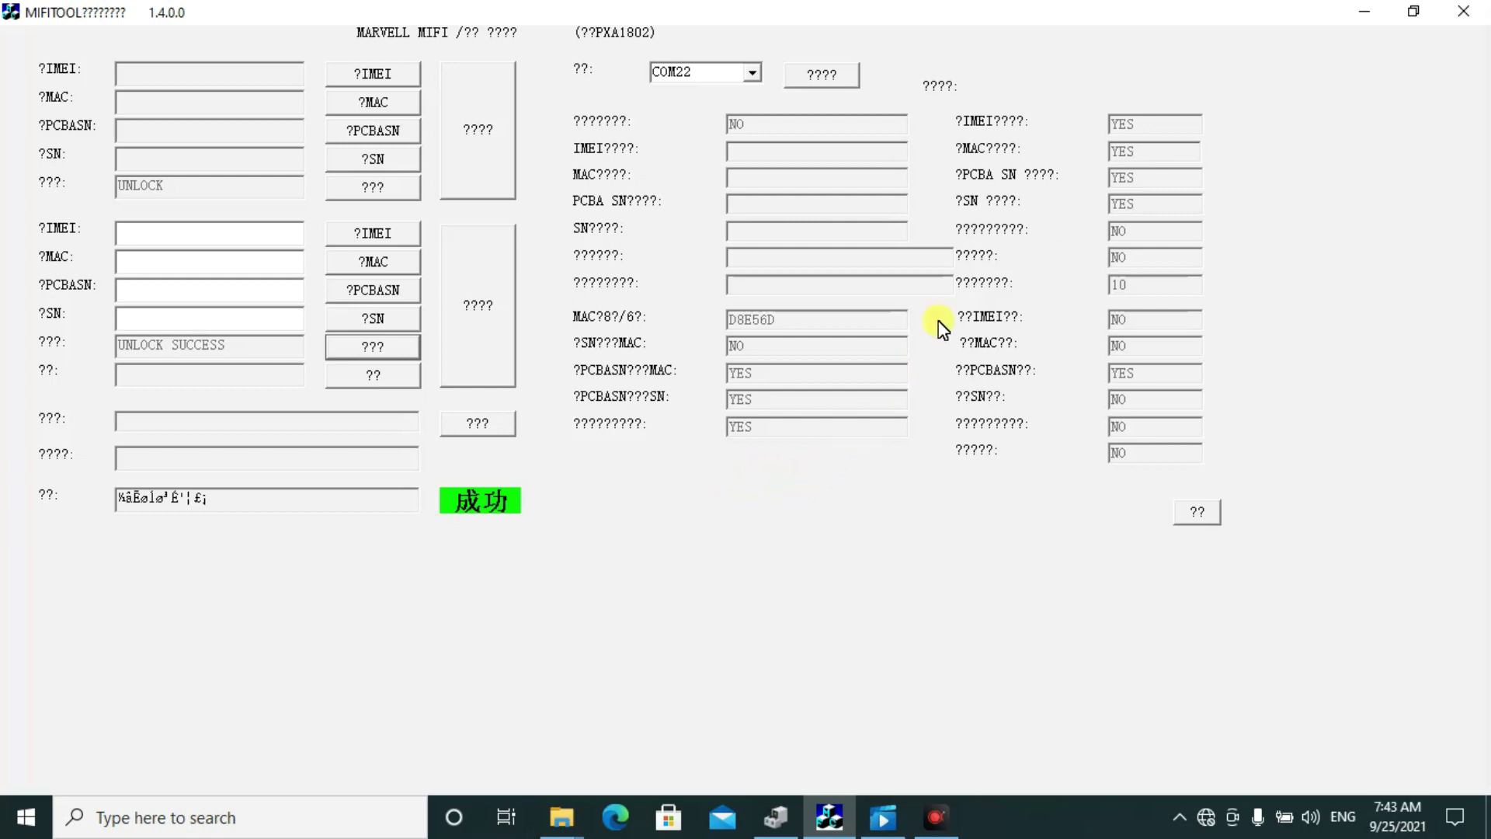
pyautogui.click(1365, 15)
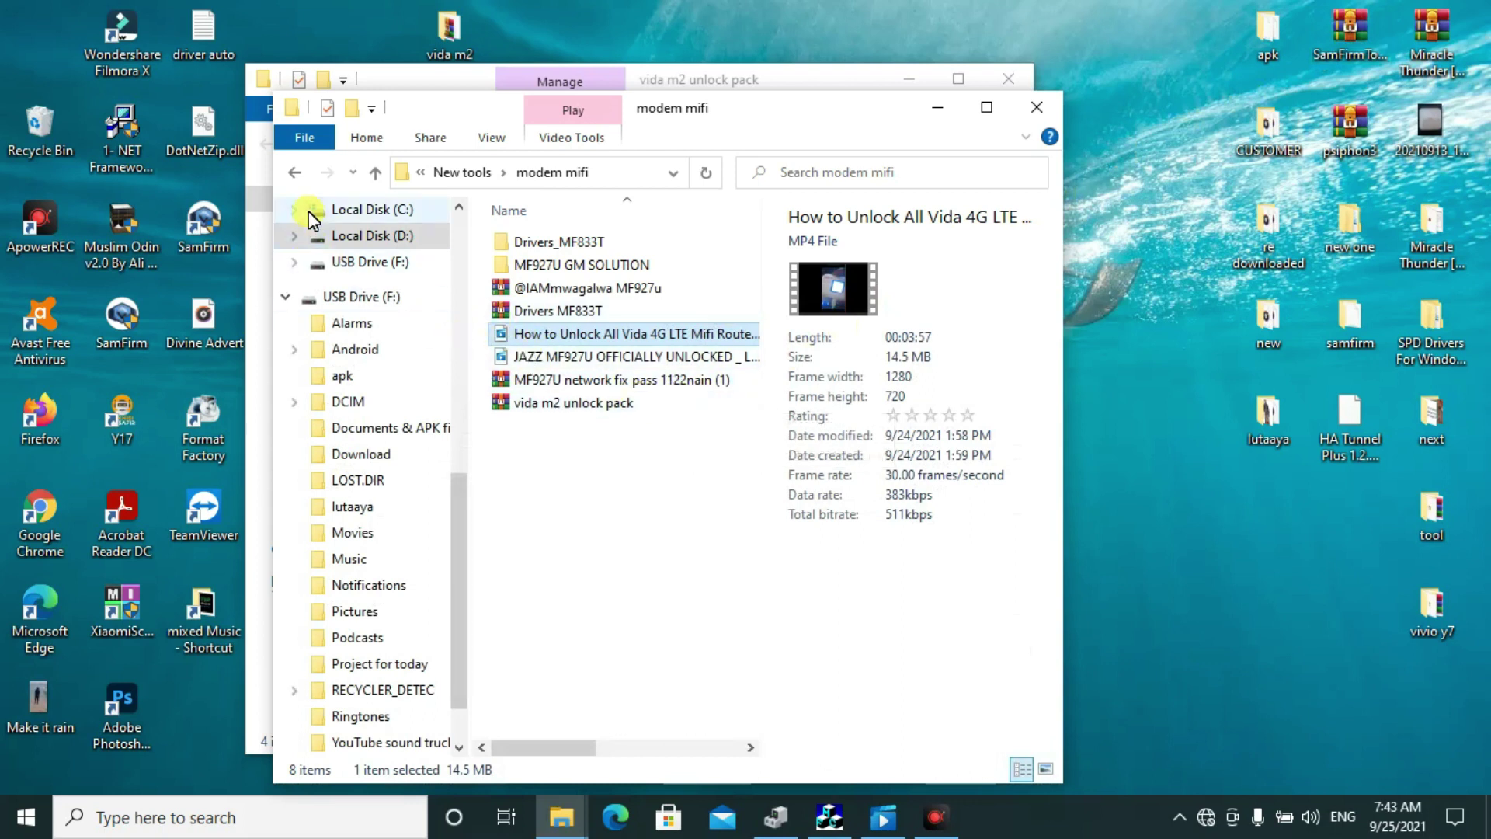
# Close the modem mifi window, open WTPTP\WTPTP in the unlock pack, and run DrvInstaller_x64
pyautogui.click(1038, 107)
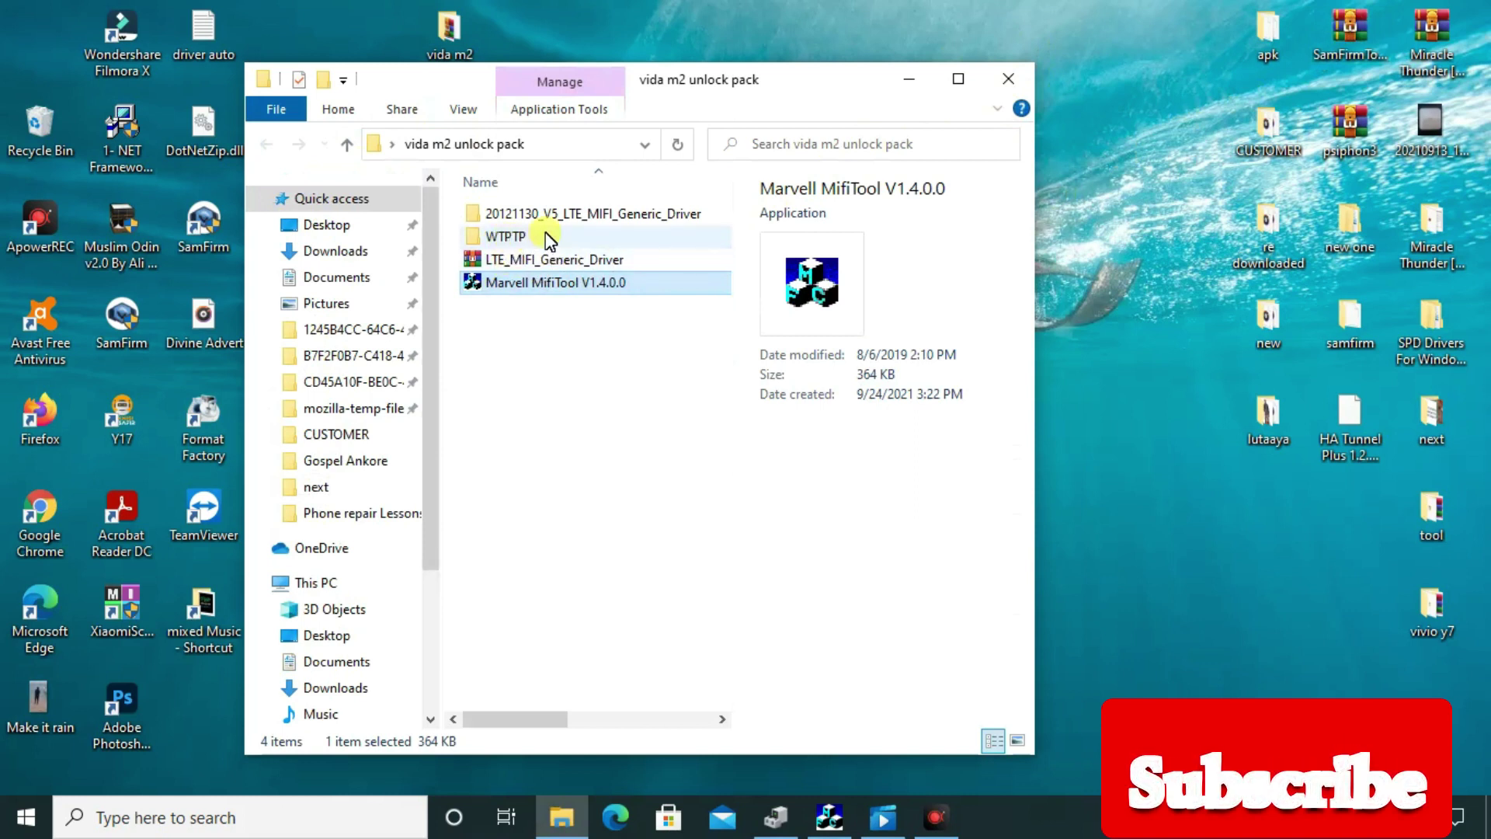
pyautogui.doubleClick(589, 211)
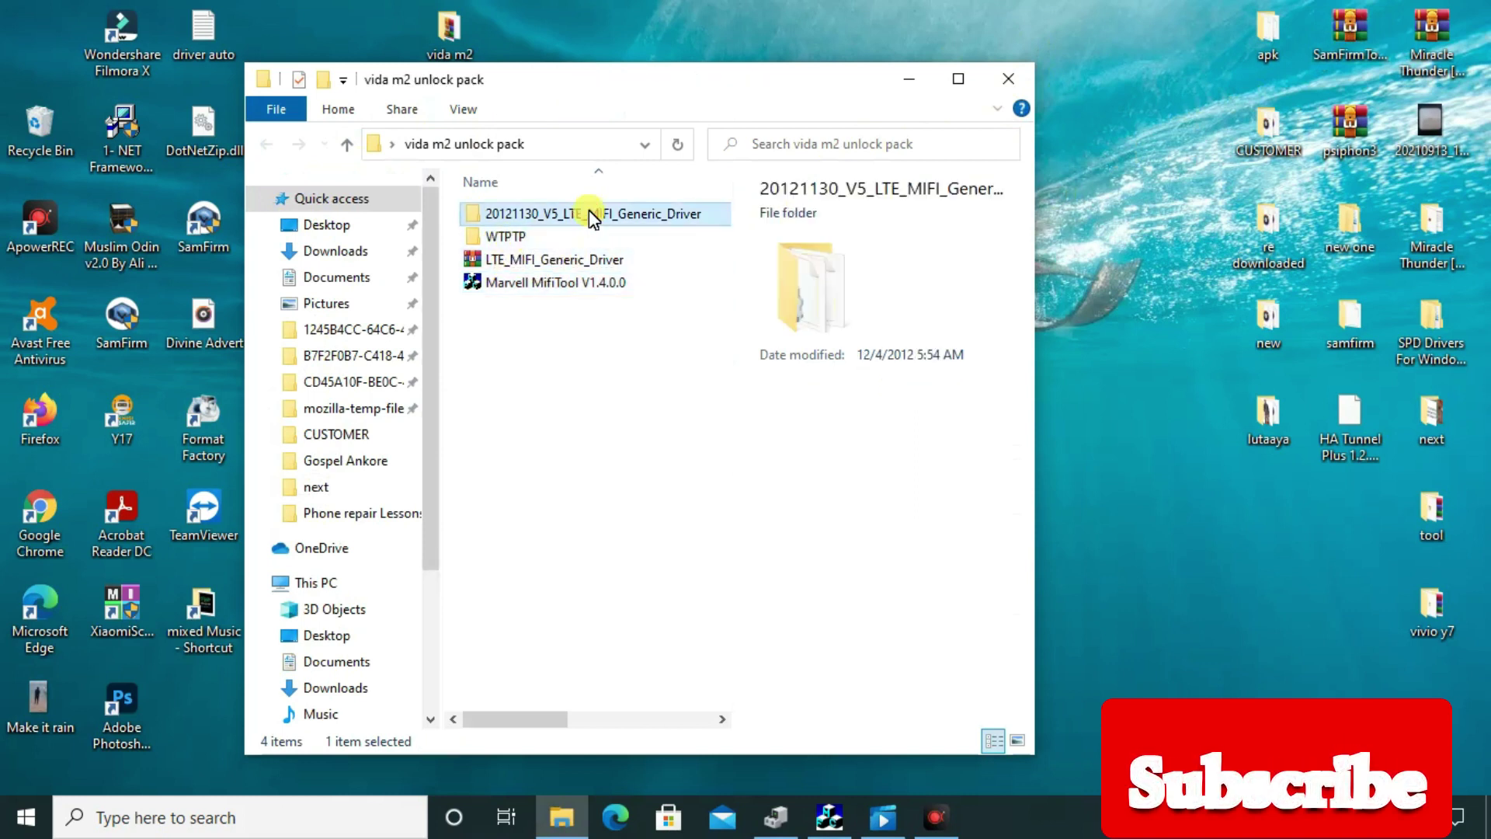
pyautogui.click(263, 146)
pyautogui.doubleClick(514, 237)
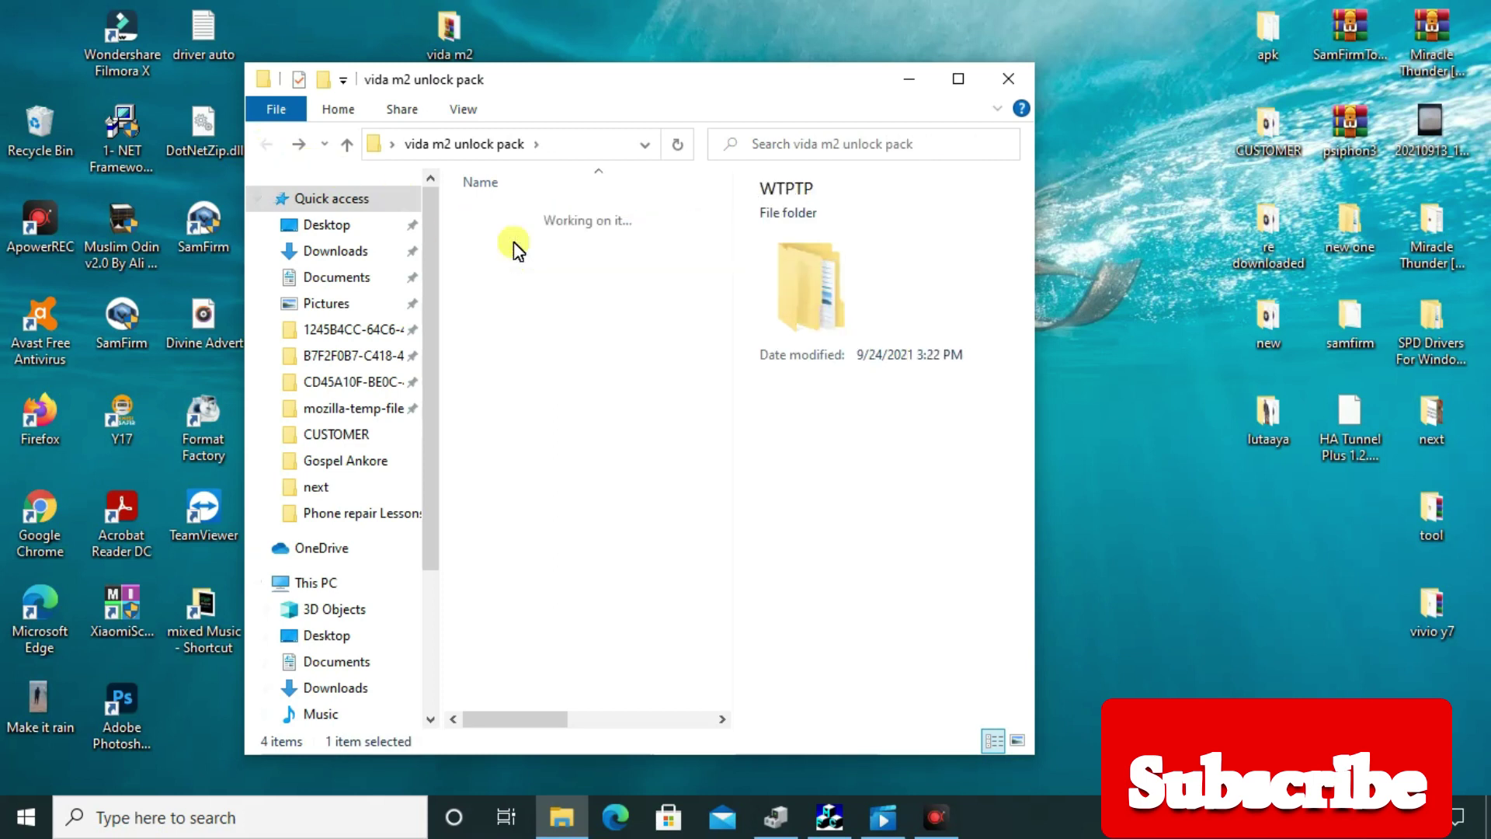
pyautogui.doubleClick(517, 218)
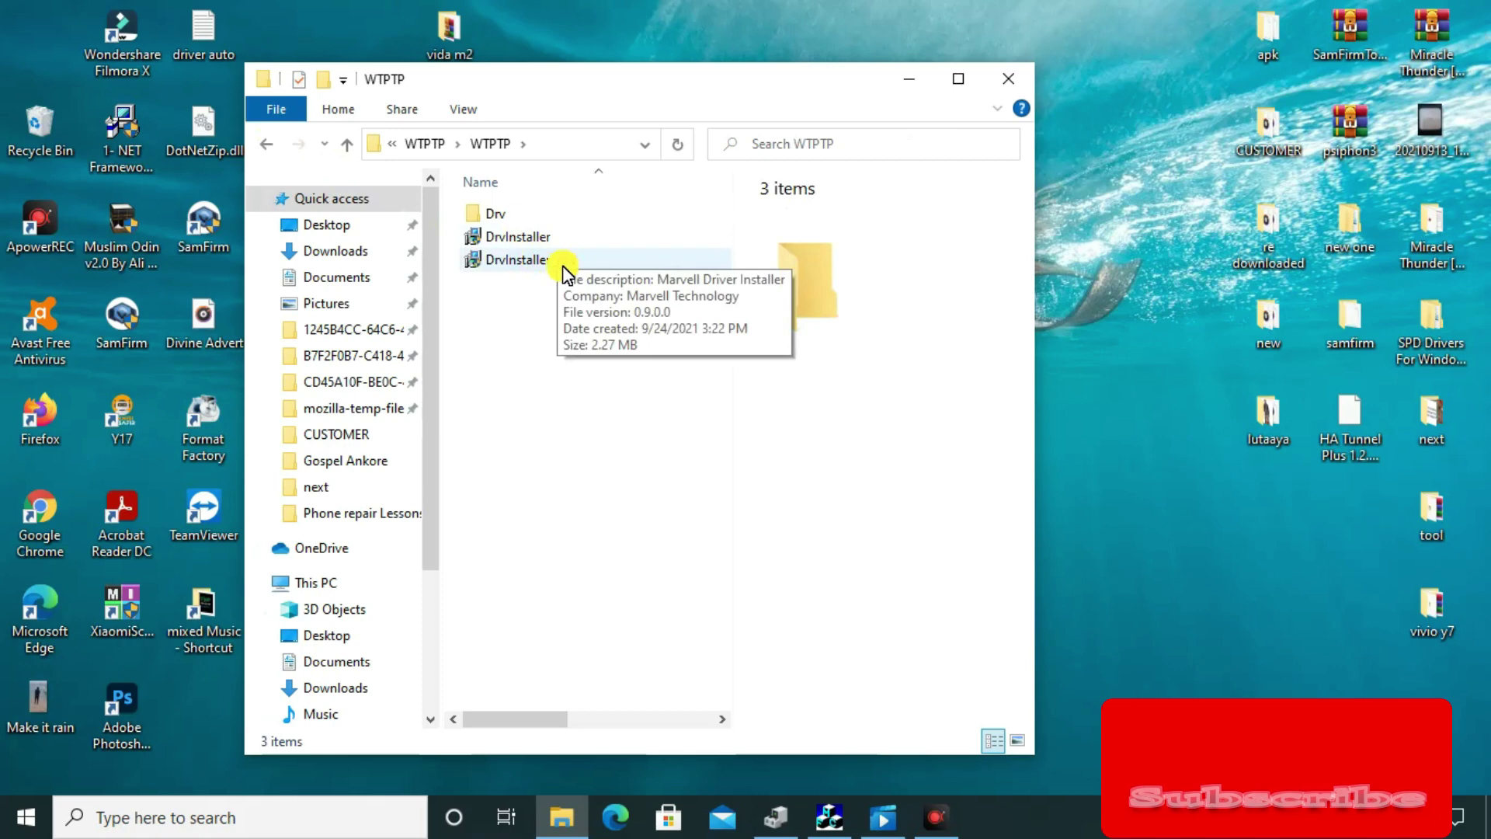
pyautogui.doubleClick(563, 261)
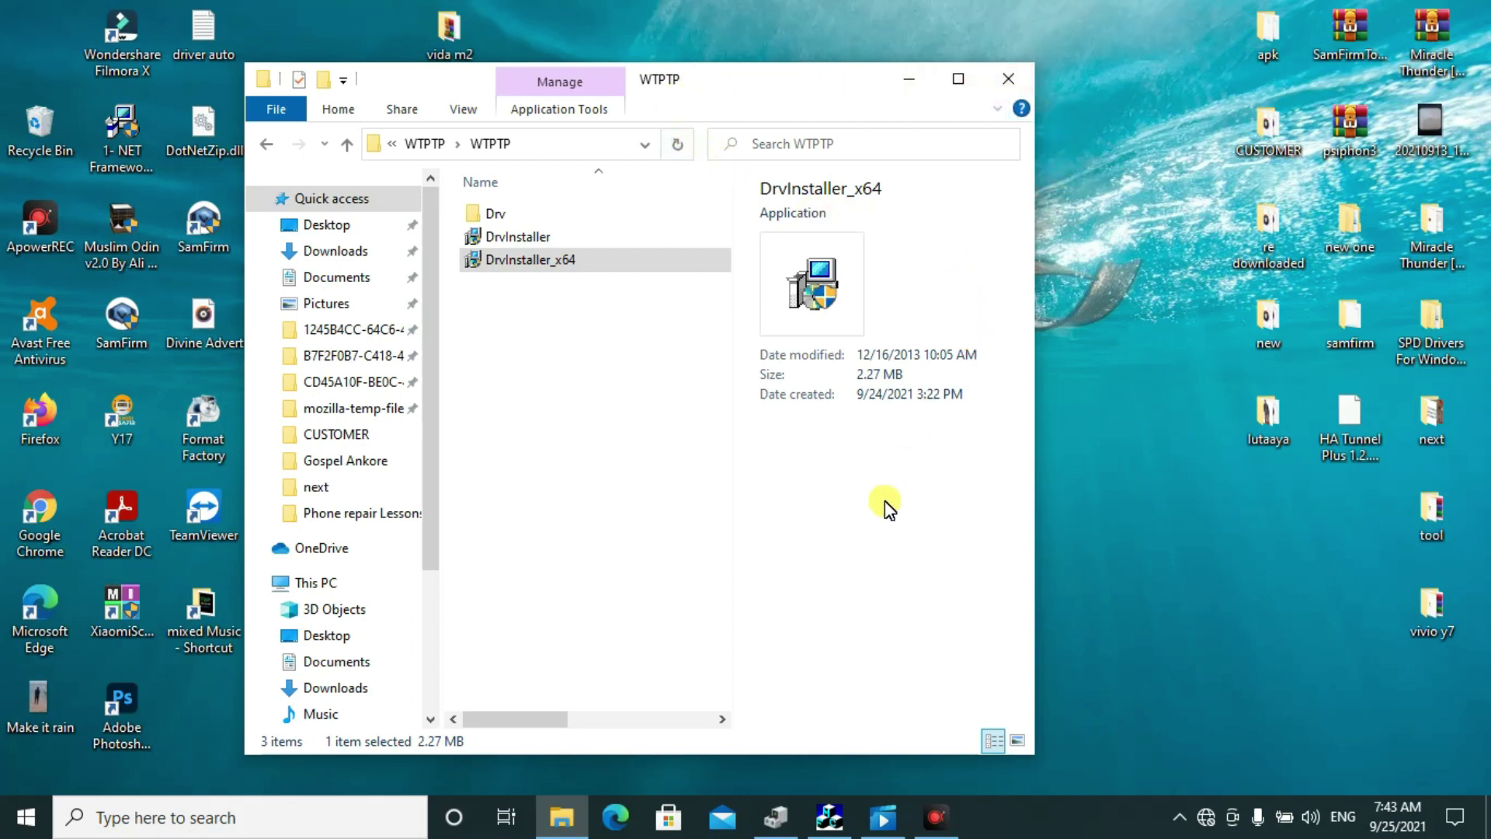
# Restore the maximized MifiTool window from the taskbar, showing UNLOCK SUCCESS on COM22
pyautogui.click(845, 821)
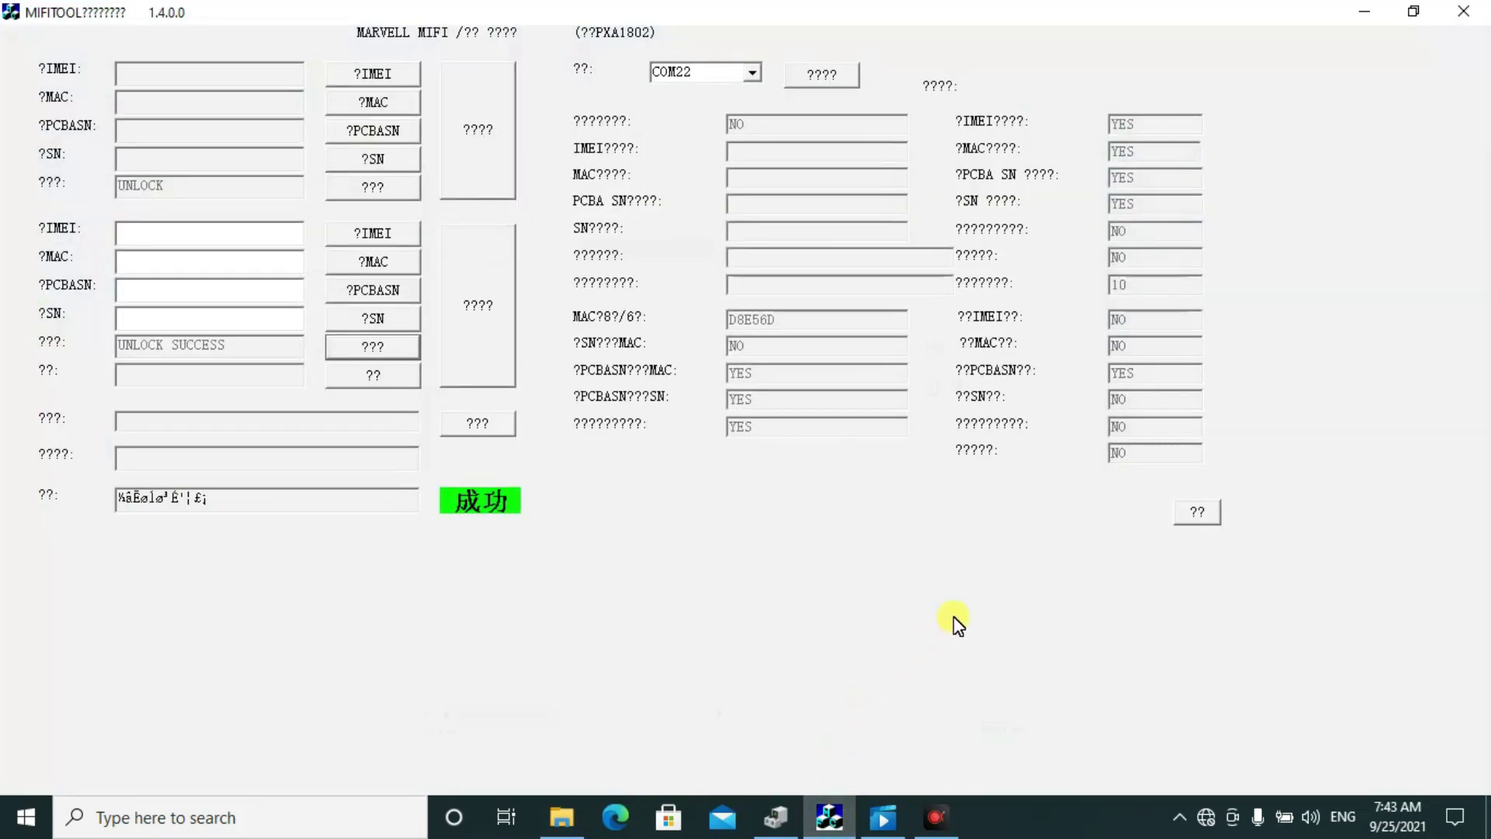